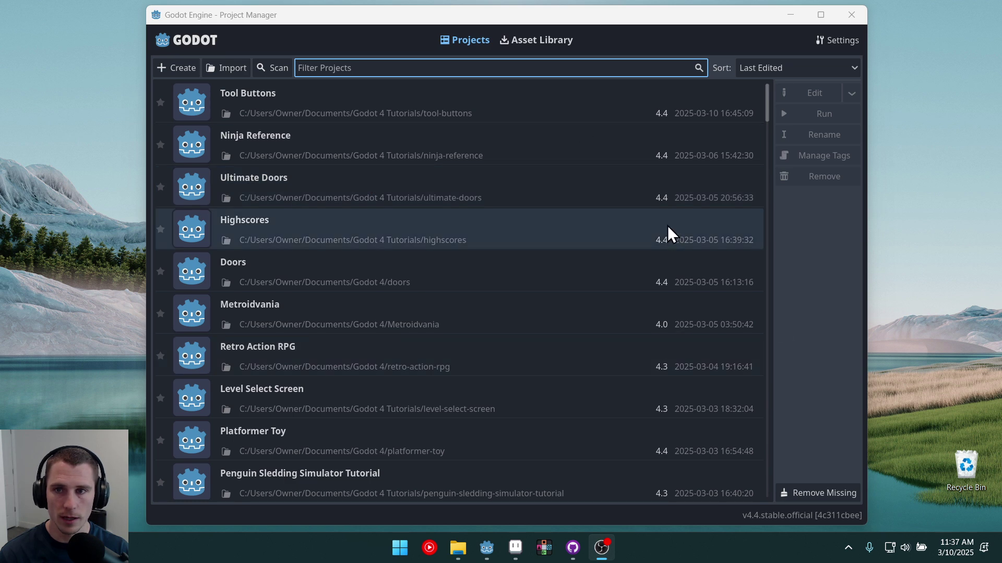
Start a new project named 'Pixel Art Setup'.
left_click(185, 68)
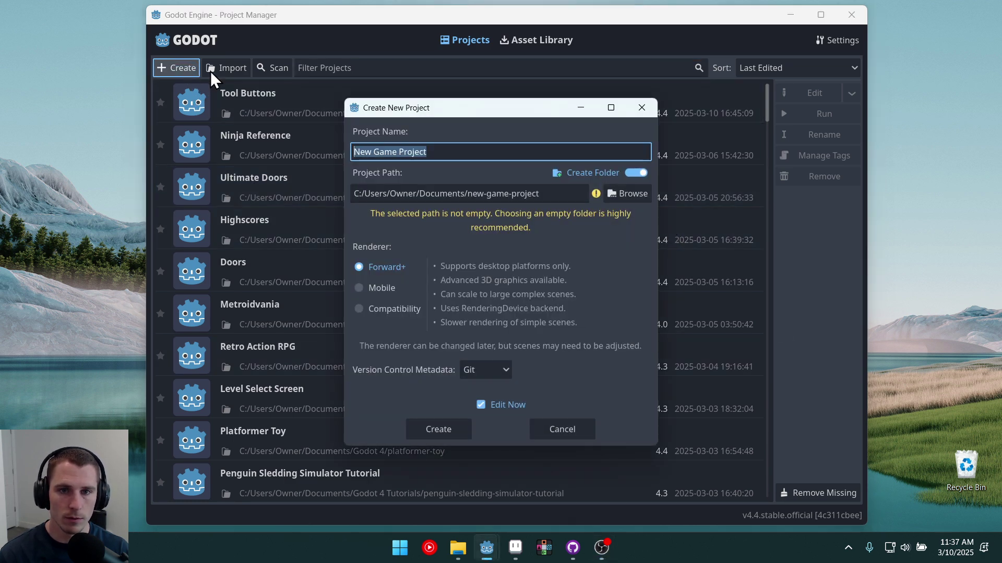
type("Pix")
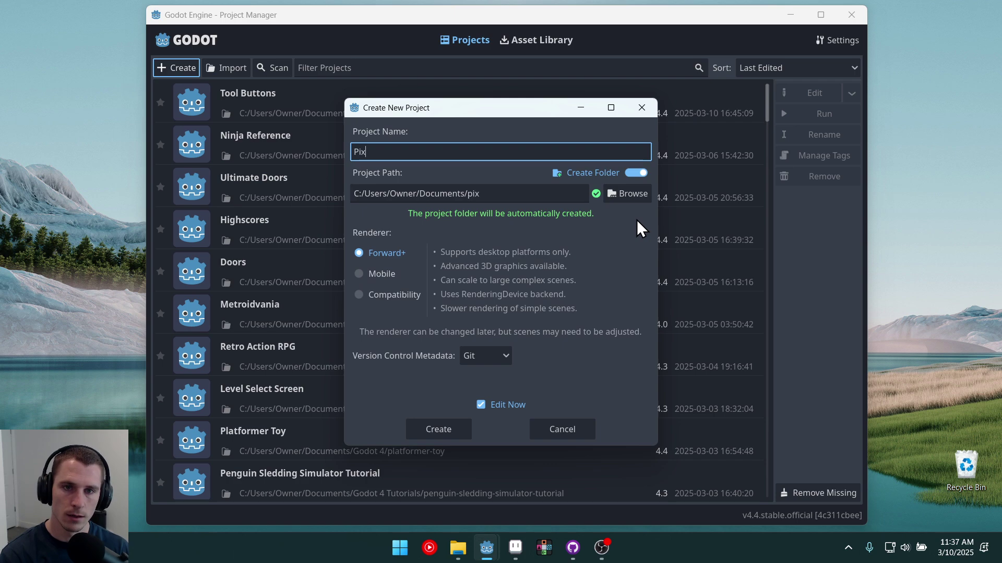
type("el Art P")
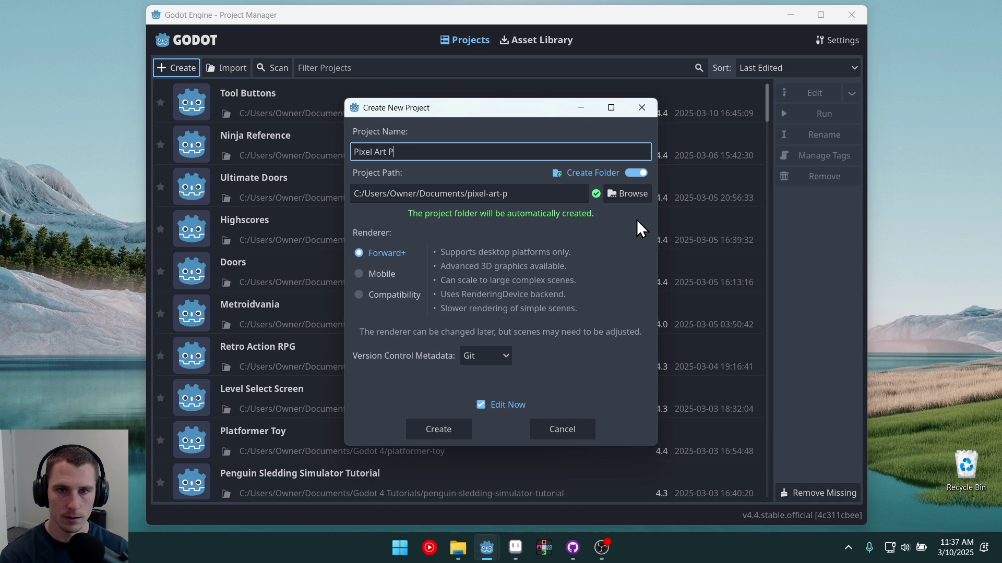
key("BackSpace")
type("Setup")
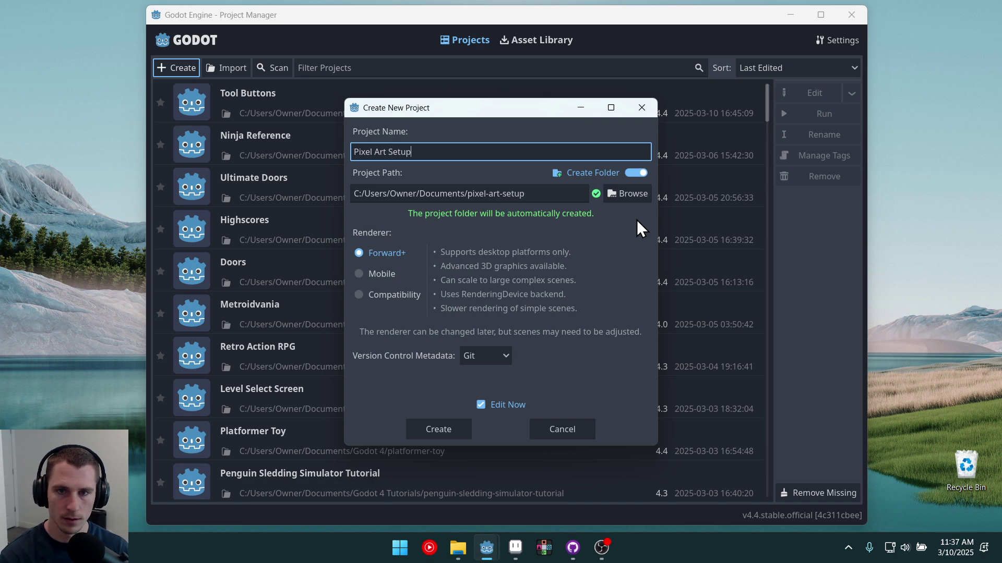
Set the project location to the Godot 4 Tutorials folder.
left_click(635, 197)
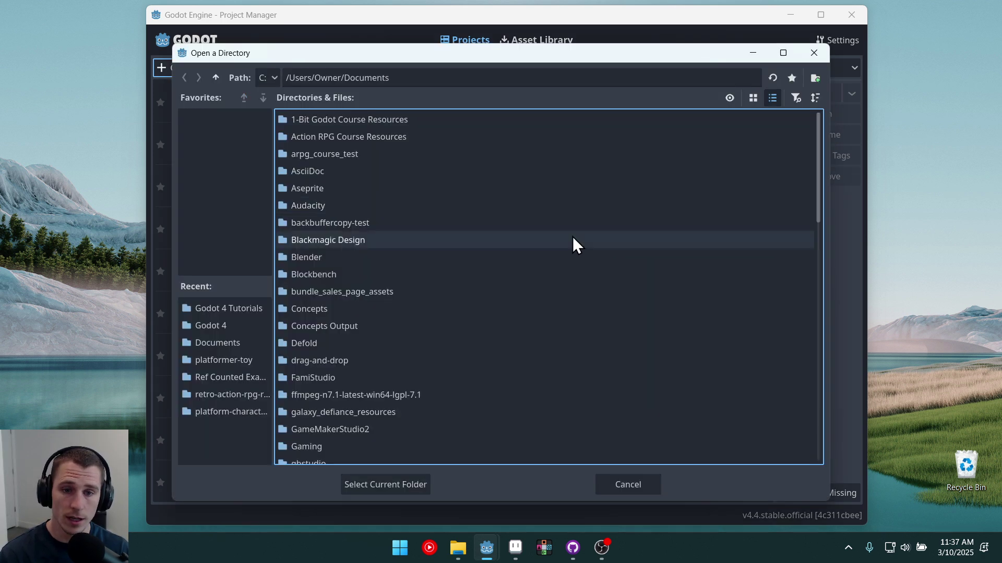
scroll(469, 313, "down", 5)
scroll(489, 321, "down", 3)
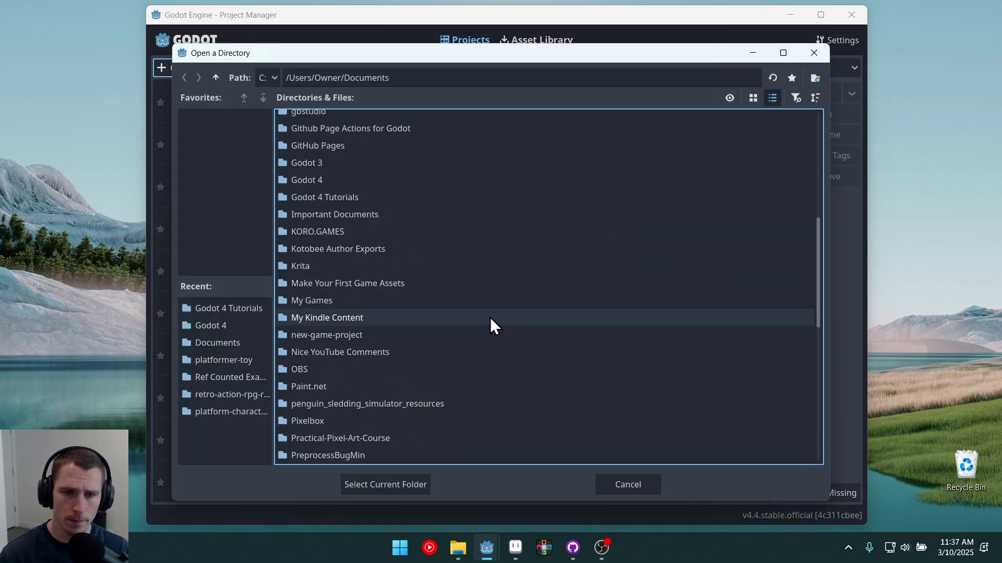
scroll(490, 317, "down", 6)
scroll(475, 306, "up", 8)
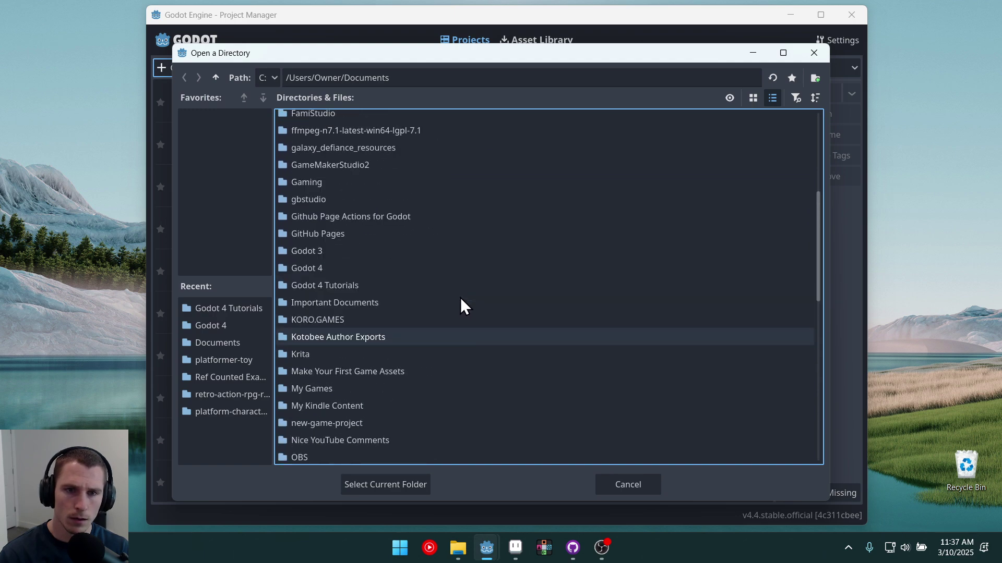
double_click(341, 285)
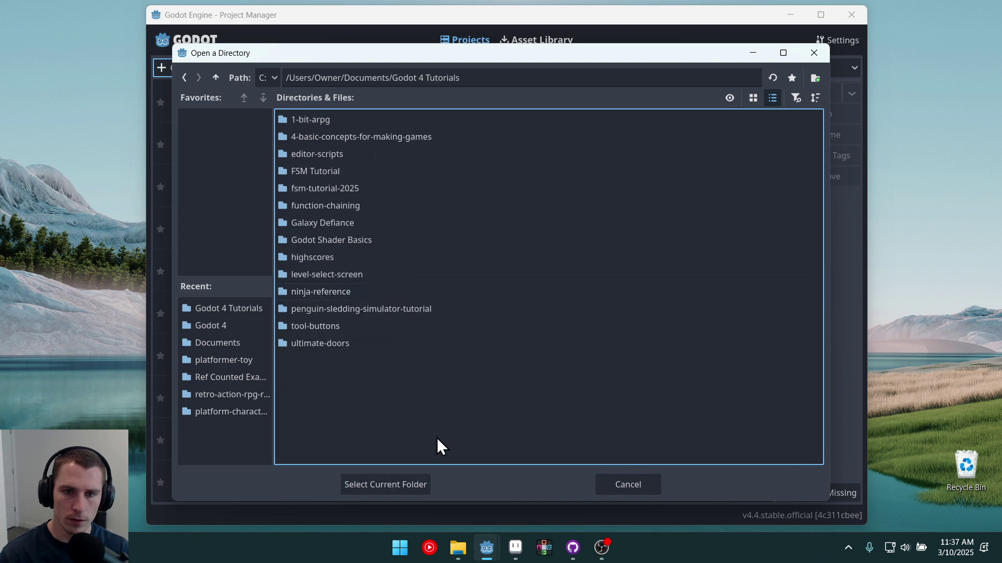
left_click(386, 484)
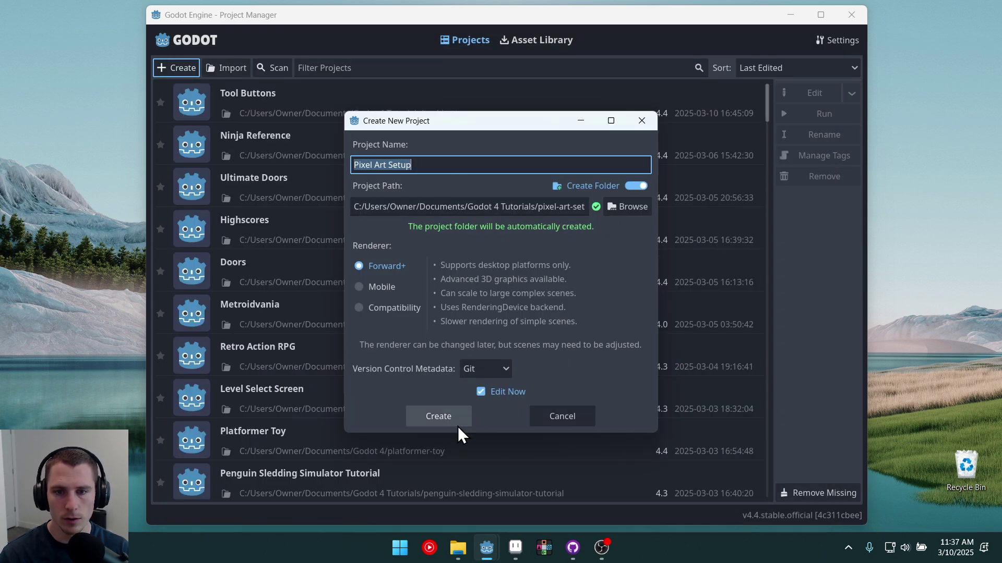
Create the project, add a 2D root node renamed World, and save it as world.tscn.
left_click(444, 419)
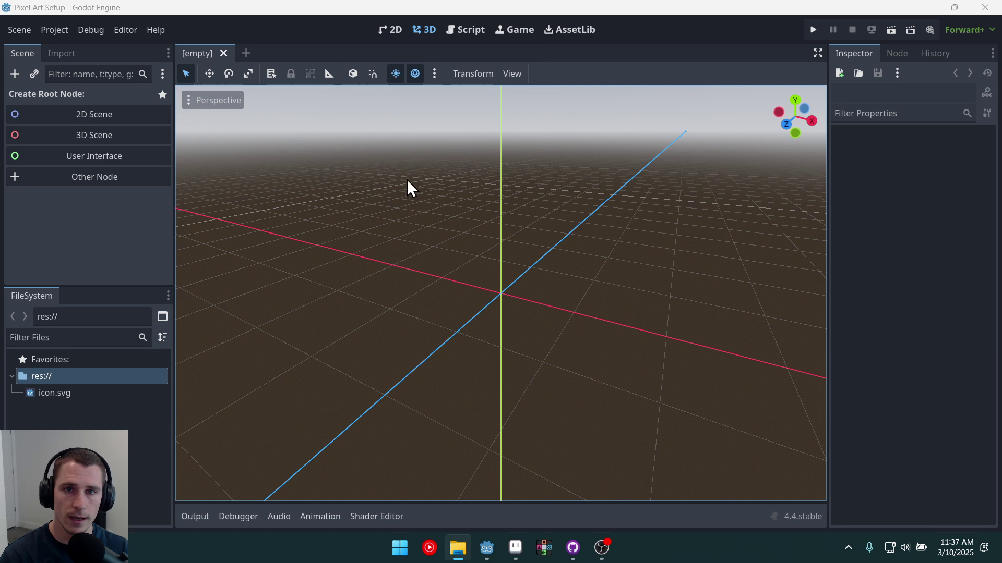
left_click(95, 114)
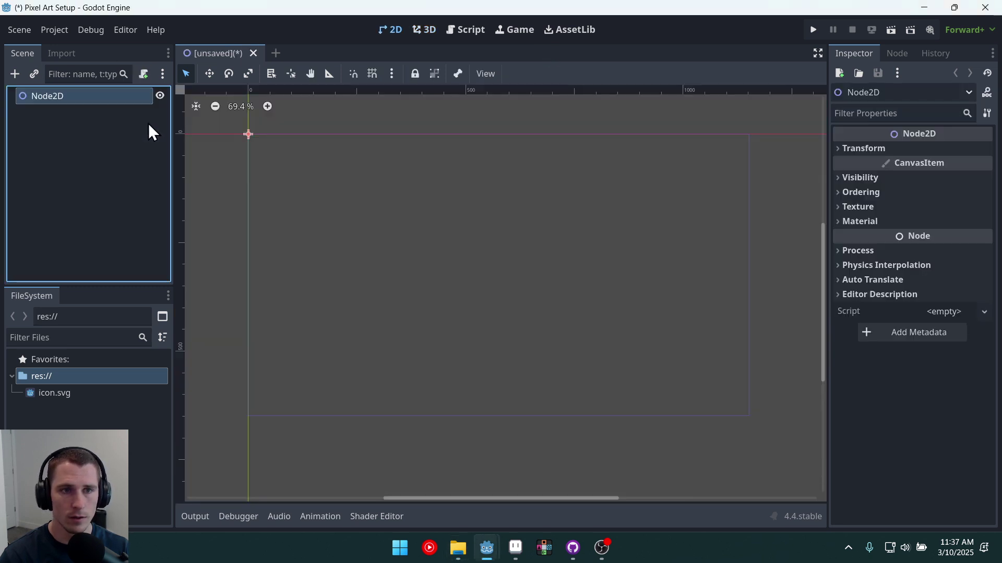
double_click(85, 96)
type("World")
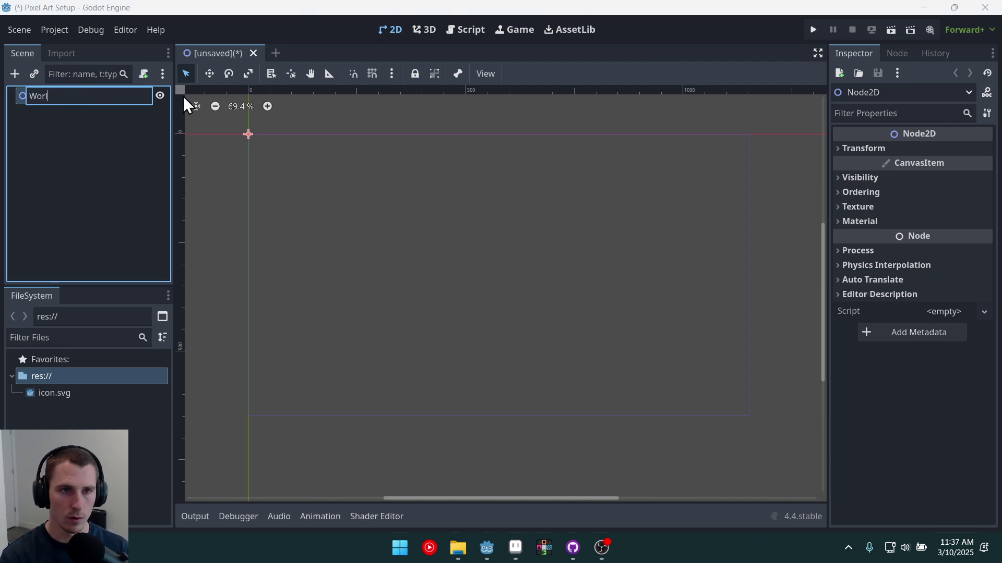
key("Return")
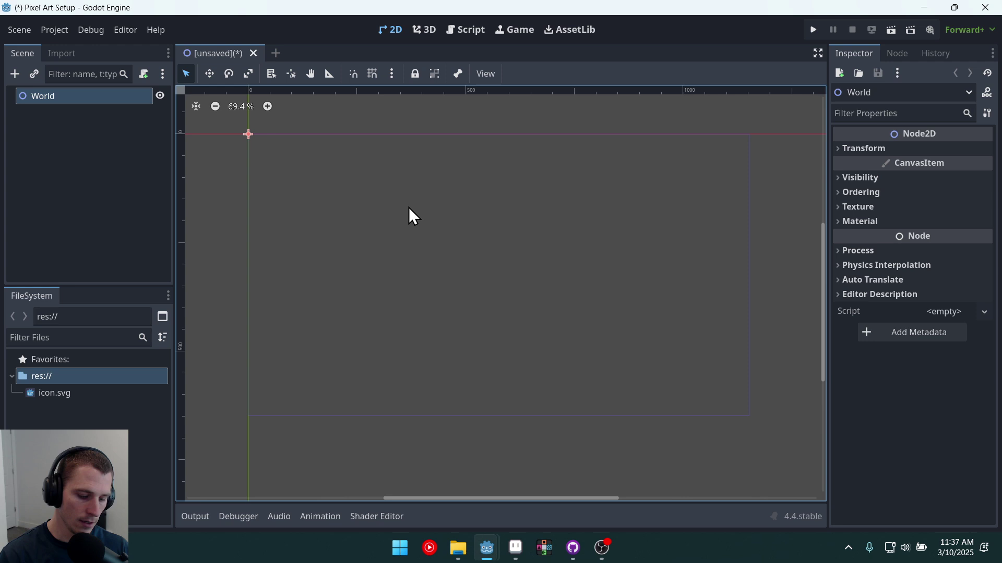
key("ctrl+s")
left_click(397, 486)
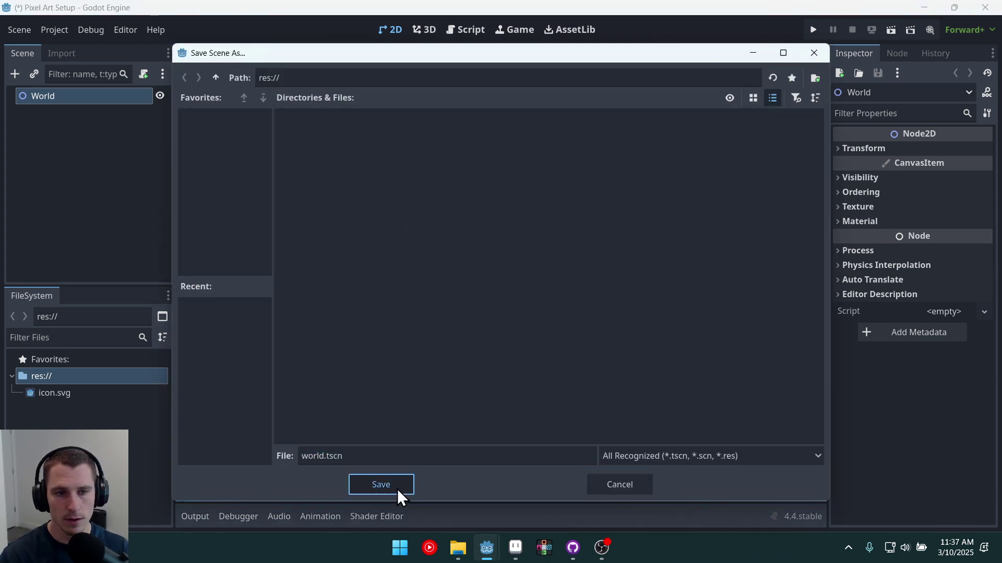
Run the project with world.tscn as the main scene, then close the empty game window.
left_click(812, 30)
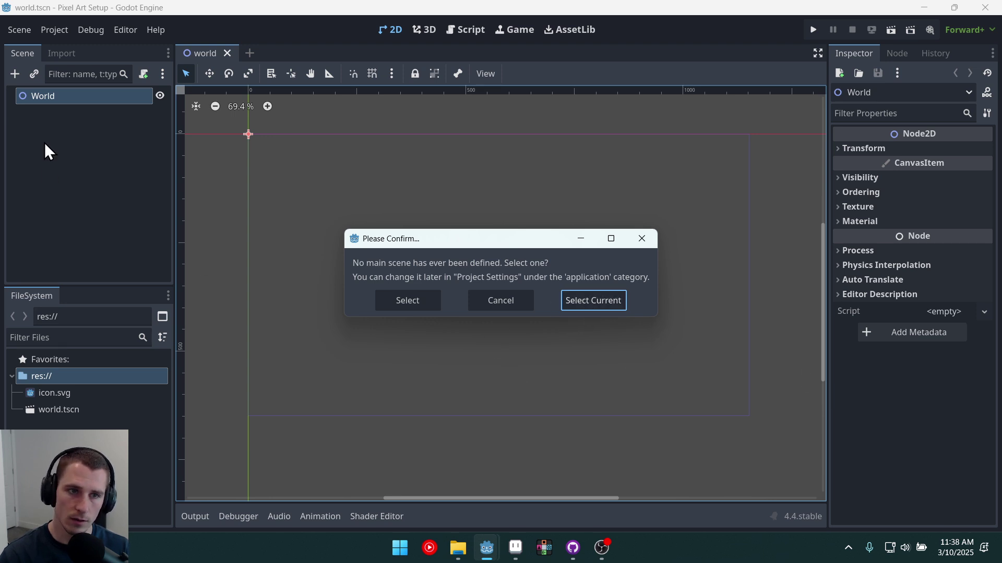
left_click(589, 308)
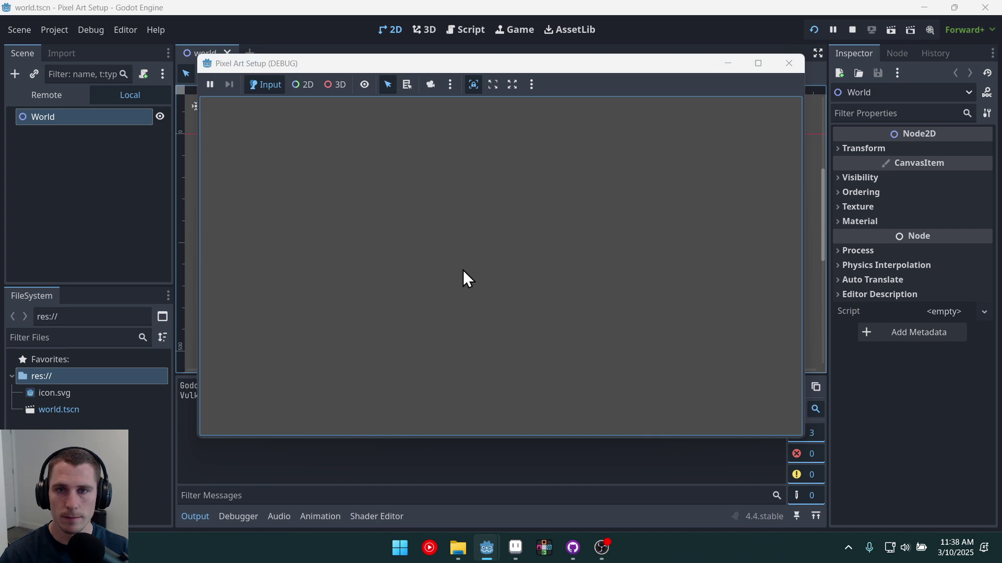
left_click(793, 65)
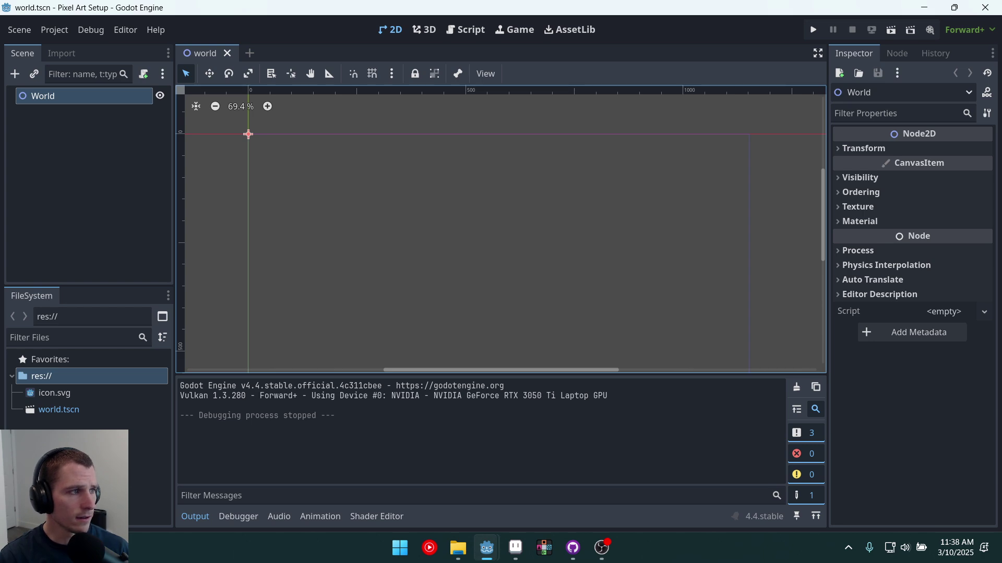
key("alt+Tab")
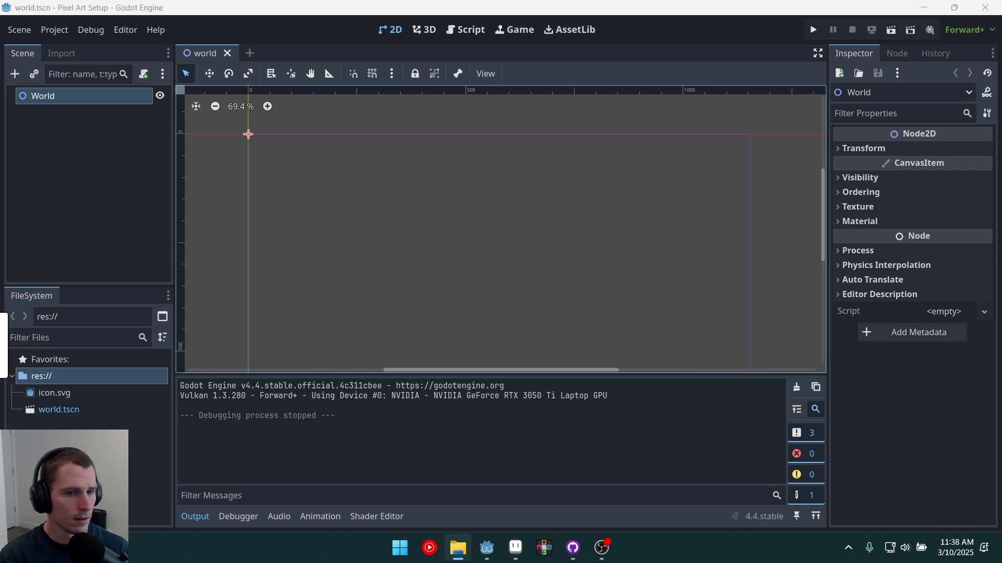
Drag eagle_small.png onto the canvas's top-left as an EagleSmall sprite and test-run the game.
left_click(236, 417)
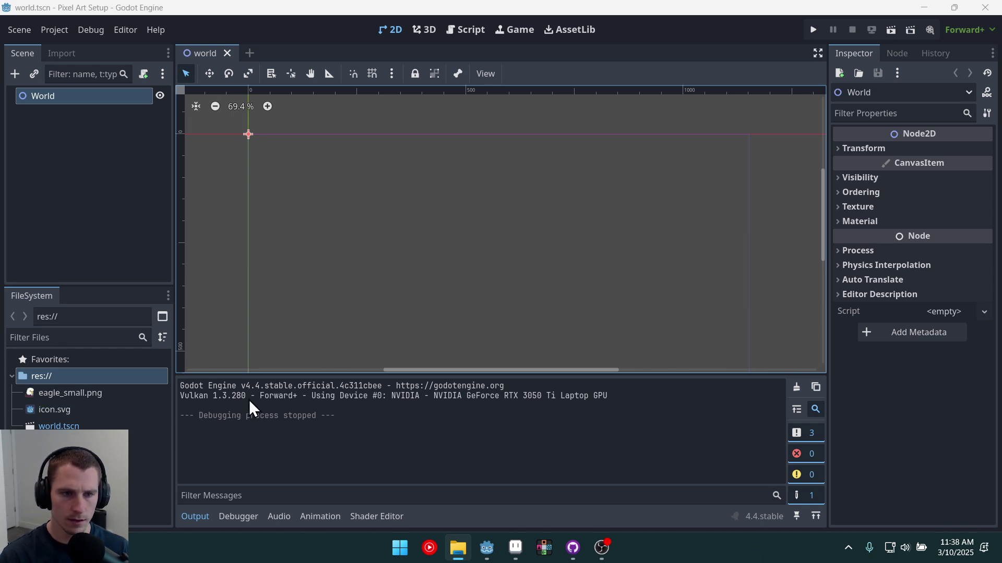
left_click(194, 517)
left_click_drag(71, 393, 280, 159)
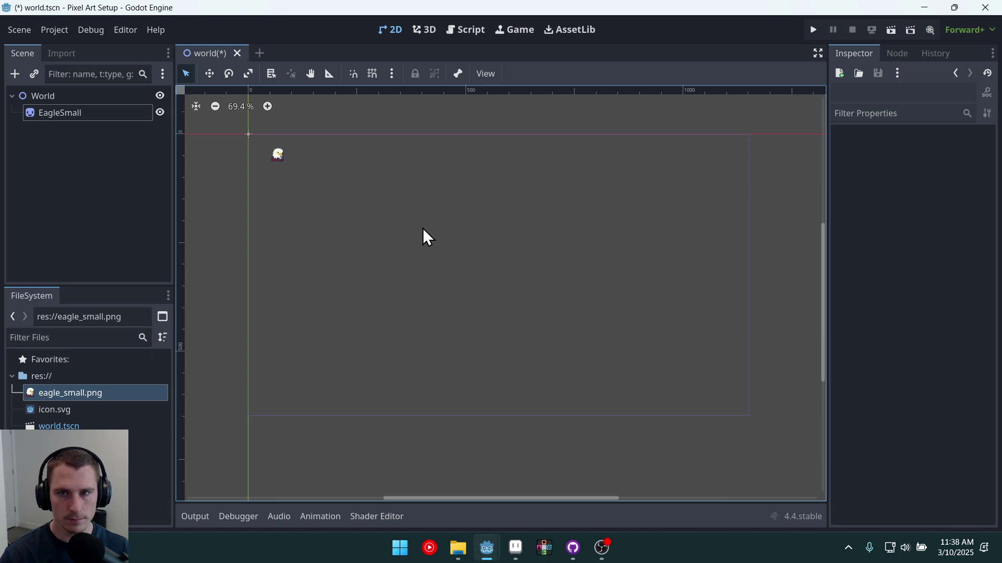
left_click(810, 31)
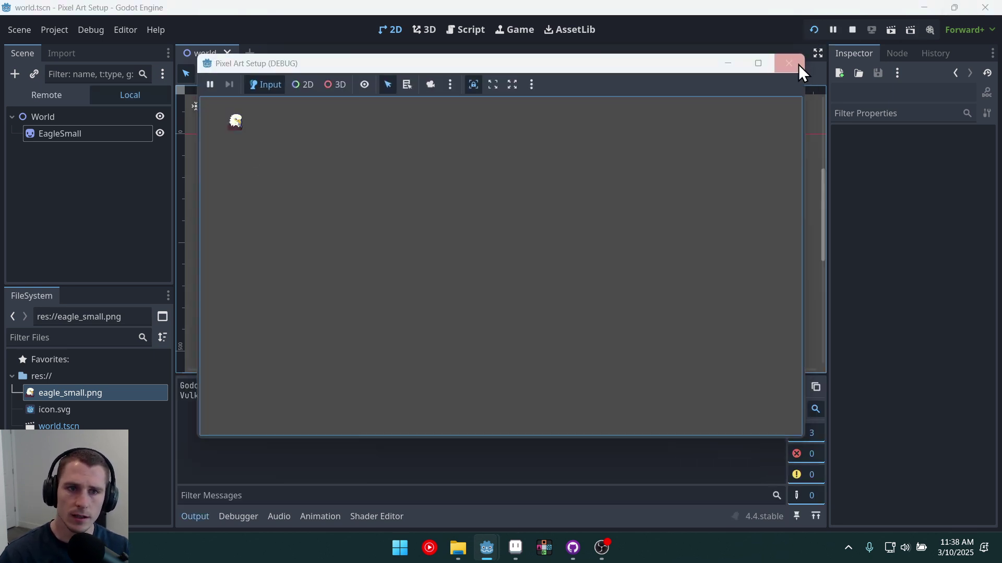
left_click(799, 64)
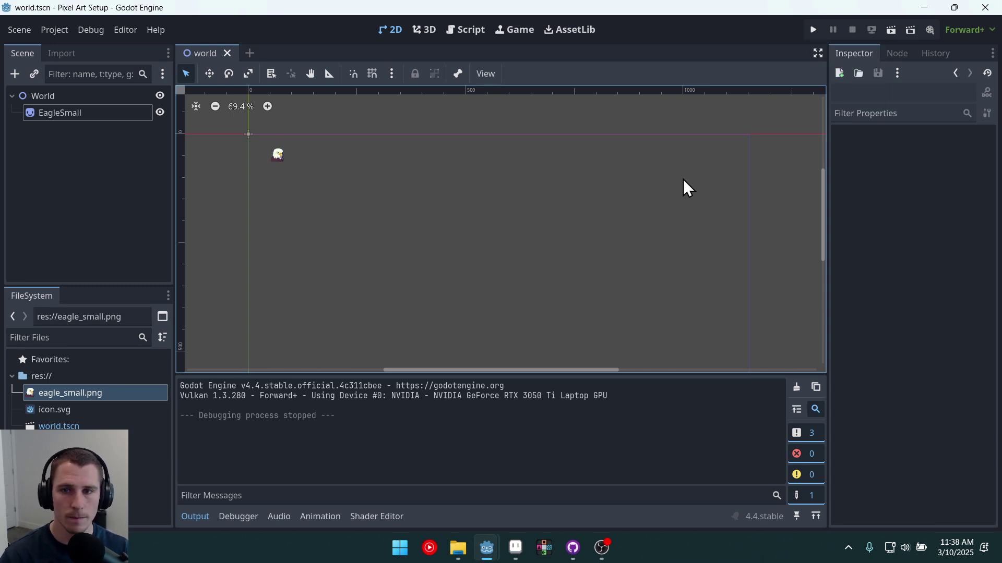
Open Project Settings at the Display > Window section.
left_click(197, 515)
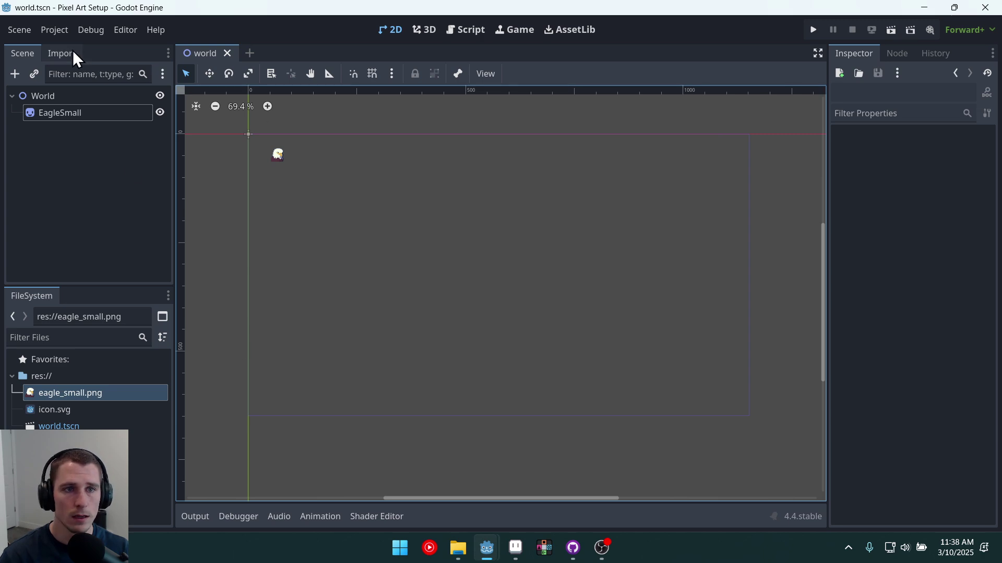
left_click(55, 30)
left_click(64, 48)
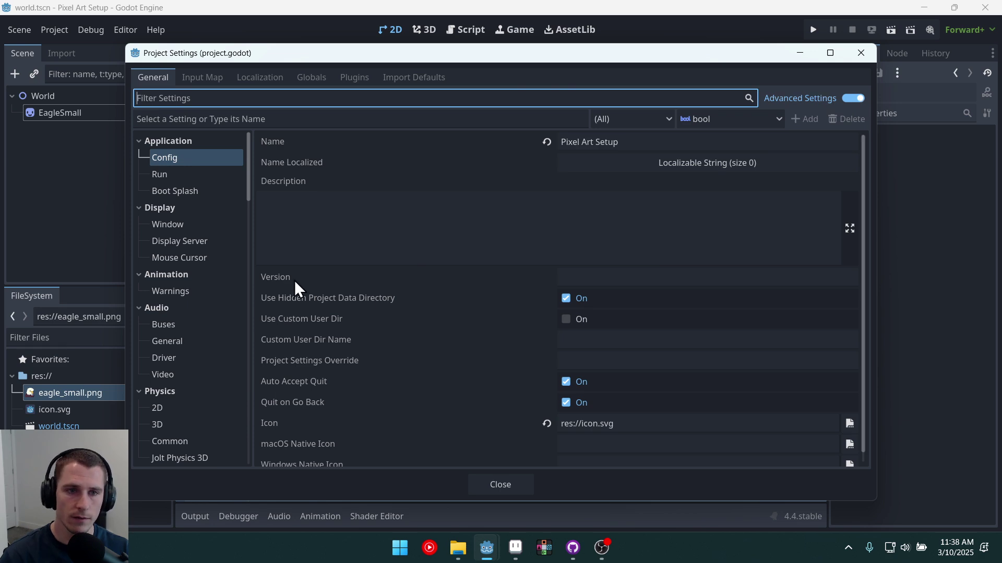
left_click(187, 229)
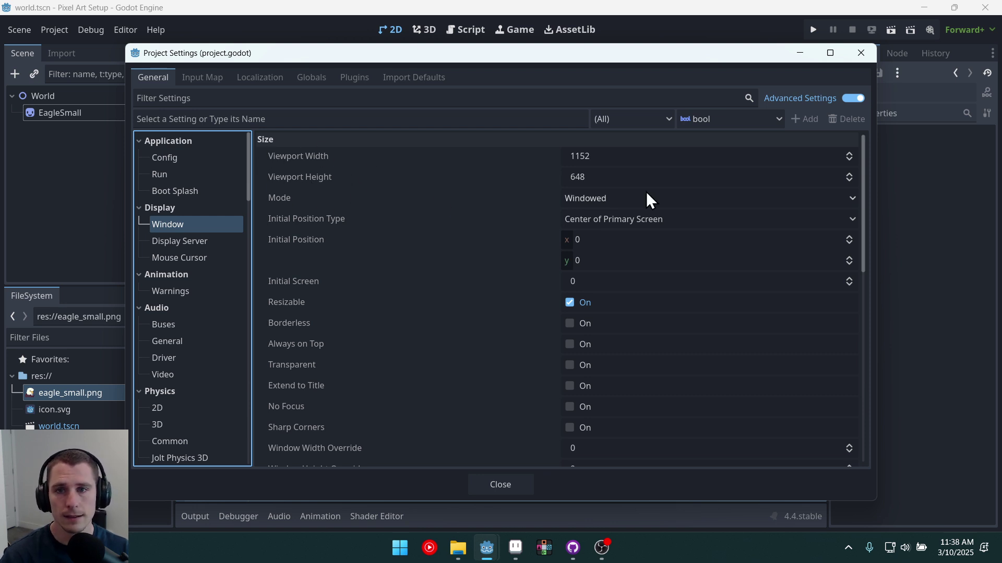
Set viewport height to 180 and width to 320, correcting the mistyped 360.
left_click(639, 155)
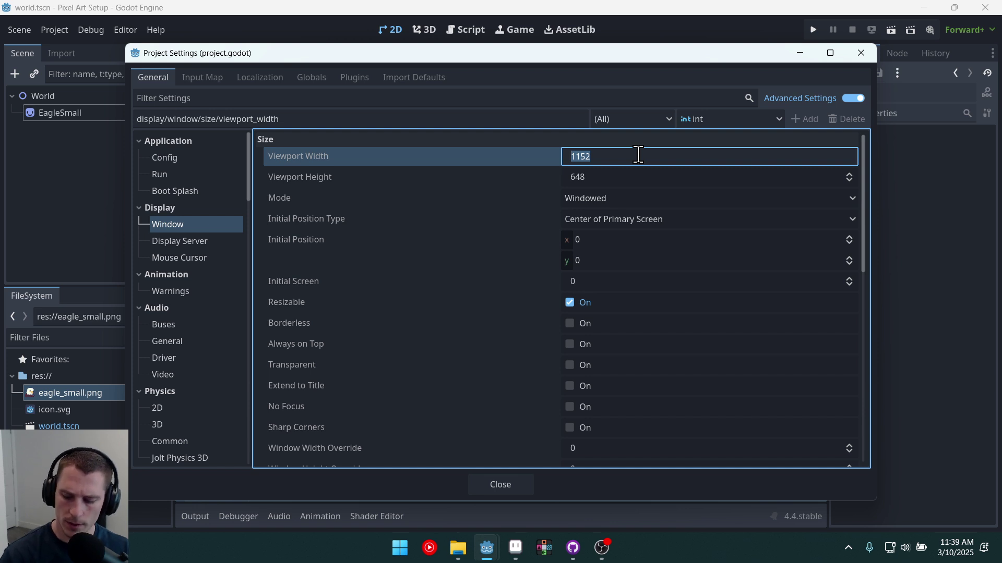
type("360")
key("Tab")
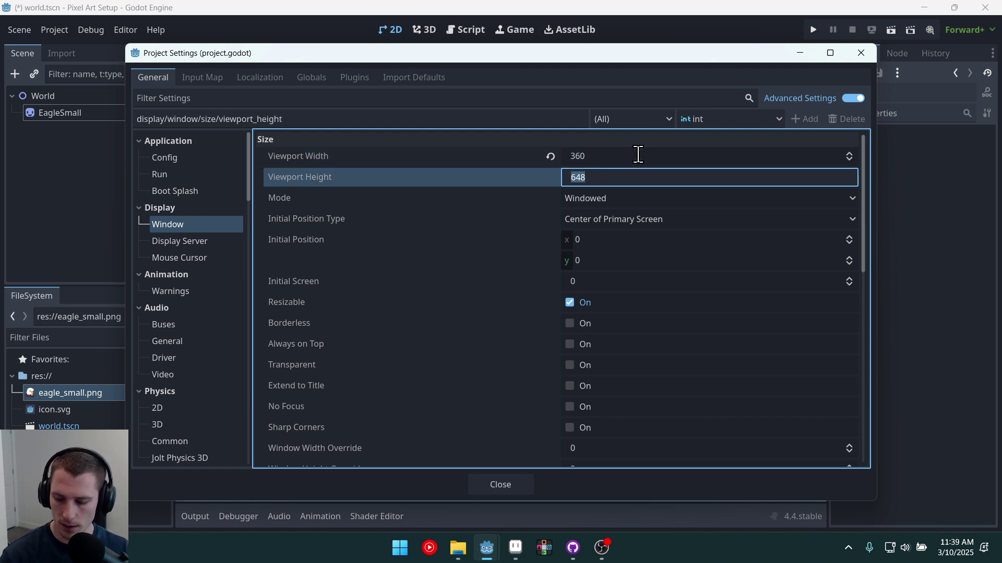
type("180")
key("Return")
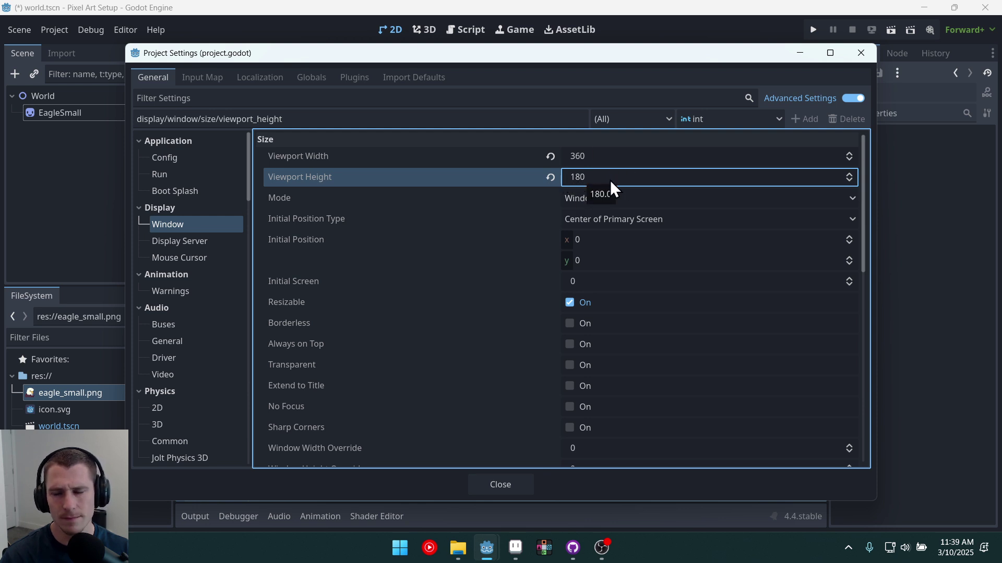
left_click(607, 155)
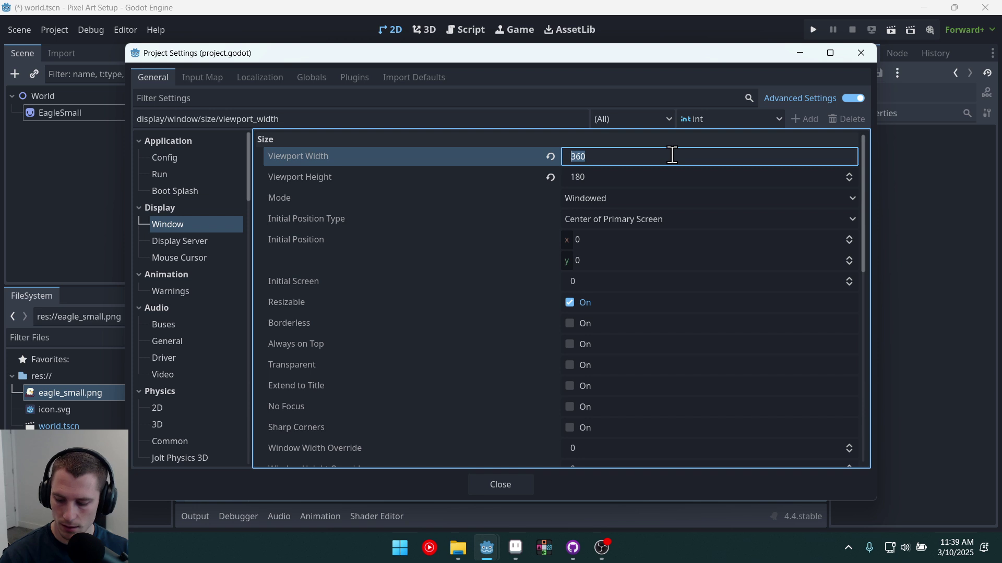
type("320")
key("Return")
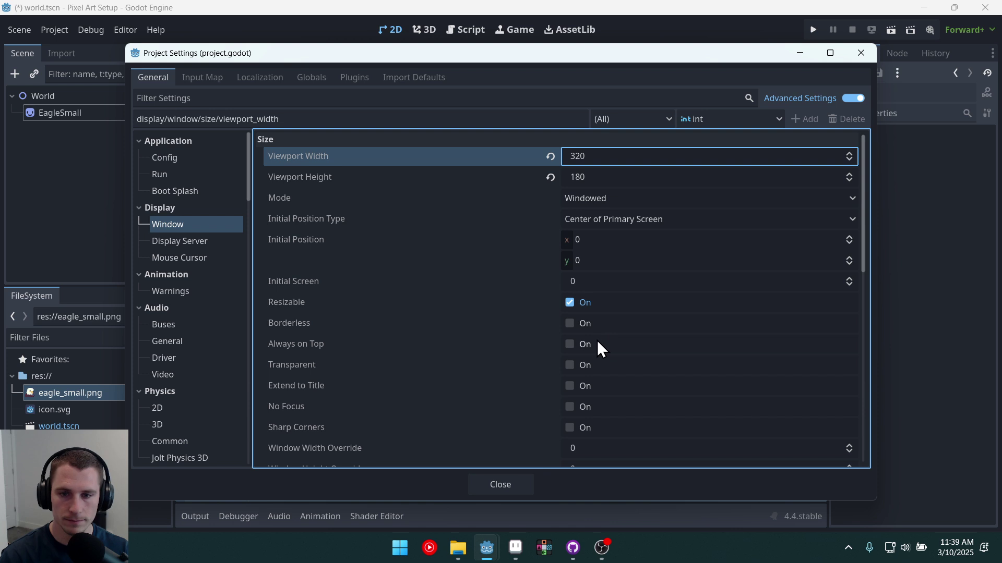
Test-run the game in its small 320×180 window, then reopen Project Settings.
left_click(511, 490)
left_click(815, 32)
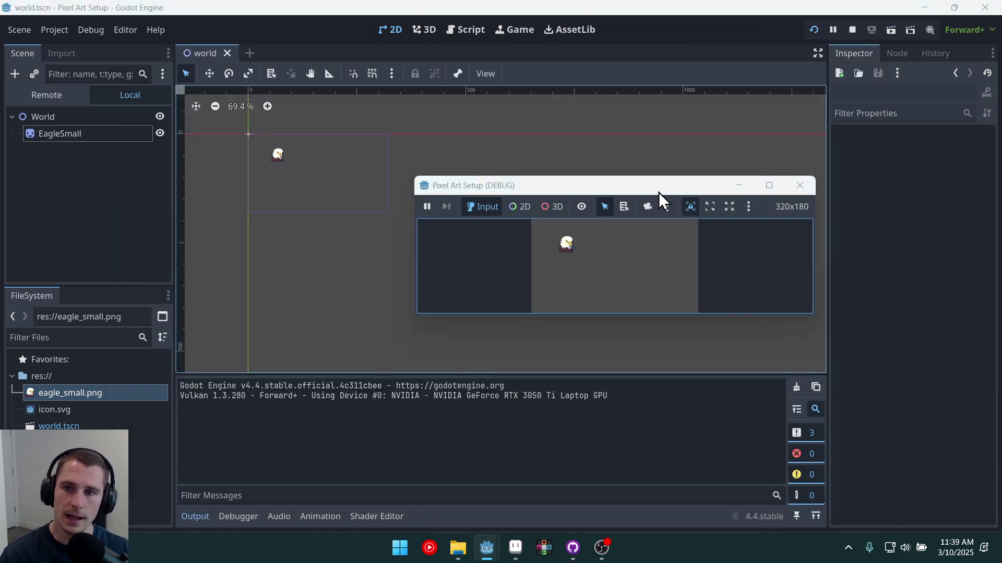
left_click_drag(659, 192, 479, 129)
left_click_drag(620, 255, 623, 321)
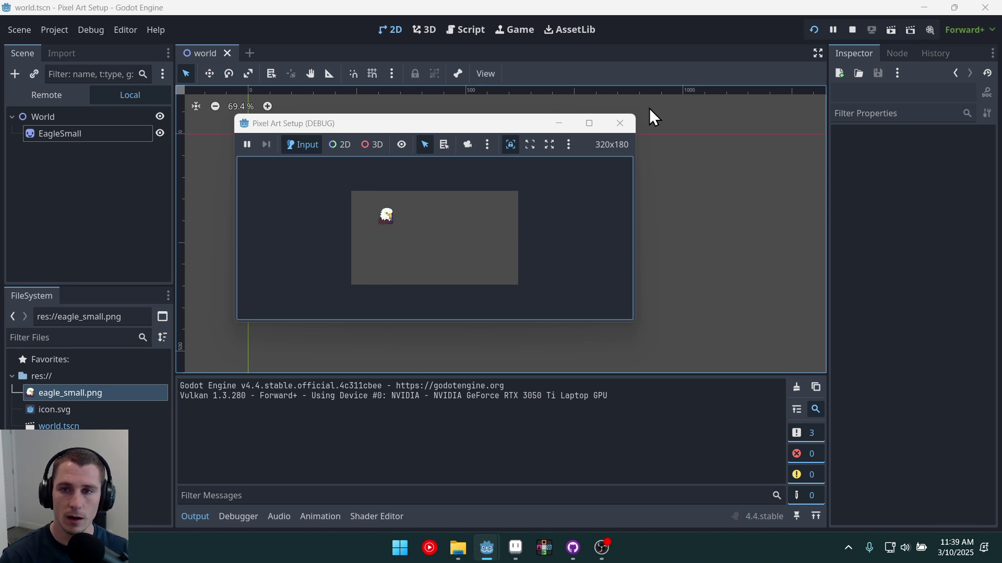
left_click(619, 123)
left_click(55, 30)
left_click(63, 45)
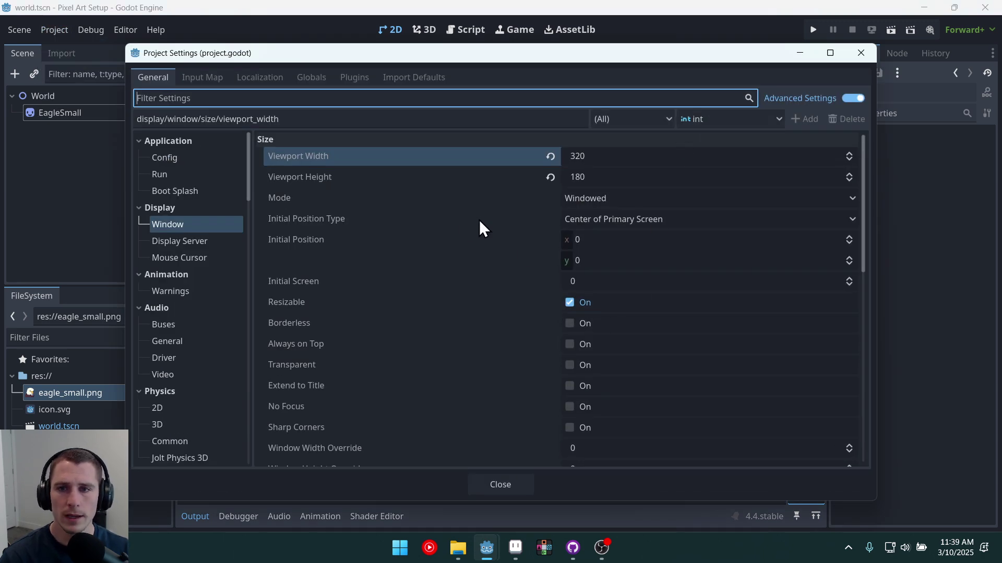
Set the window width override to 1280 and the height override to 720.
scroll(440, 239, "down", 3)
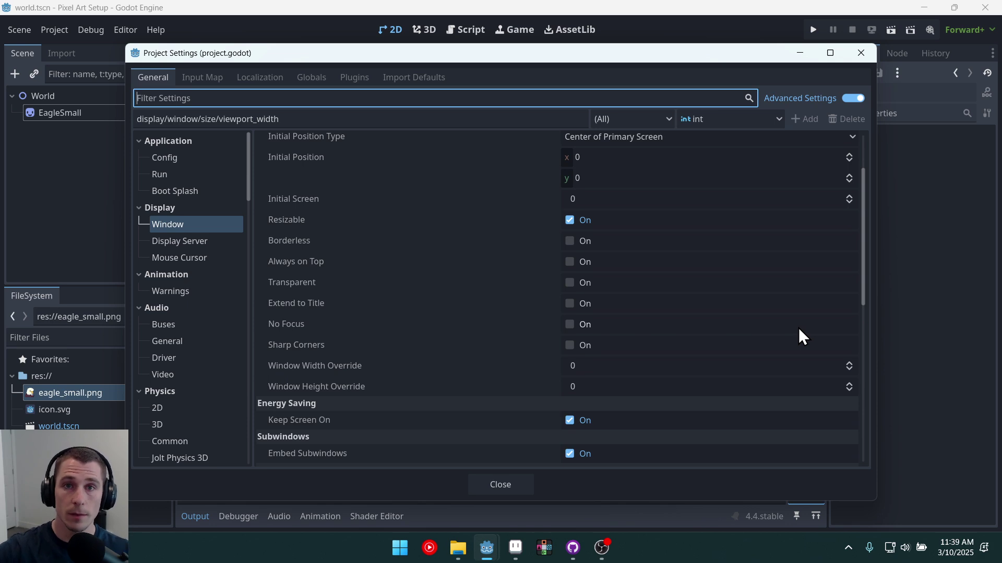
left_click(668, 368)
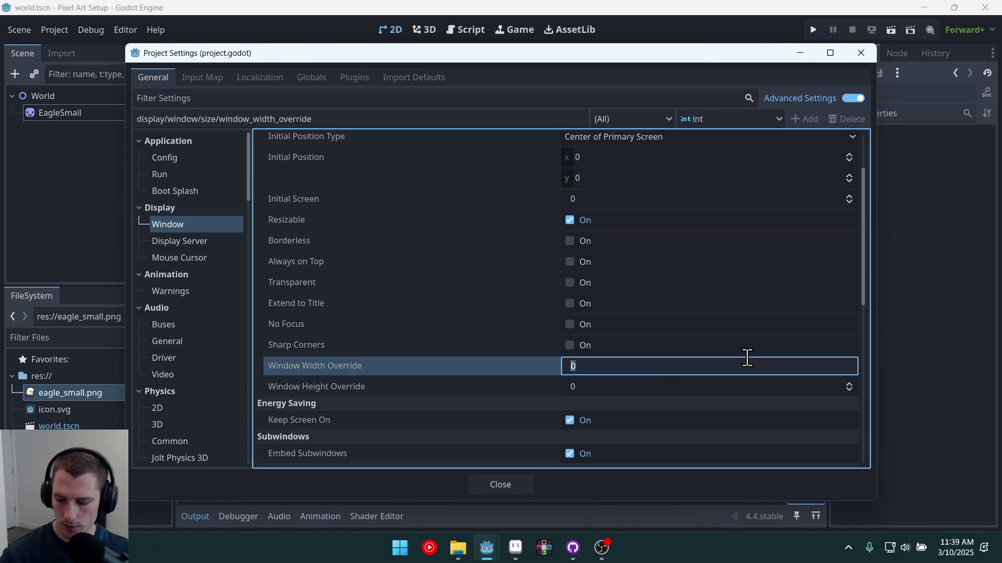
type("1280")
key("Tab")
type("720")
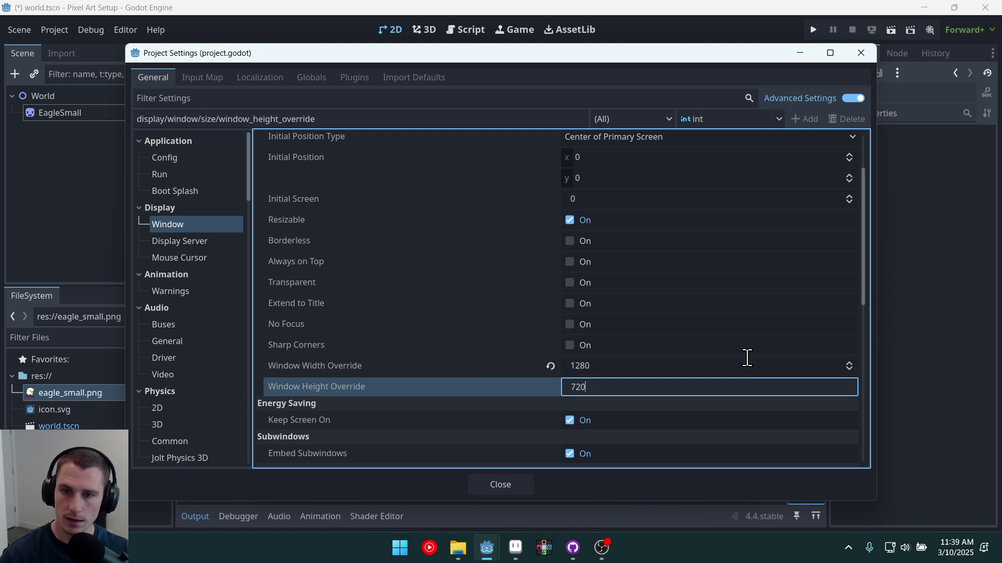
key("Return")
scroll(736, 347, "up", 2)
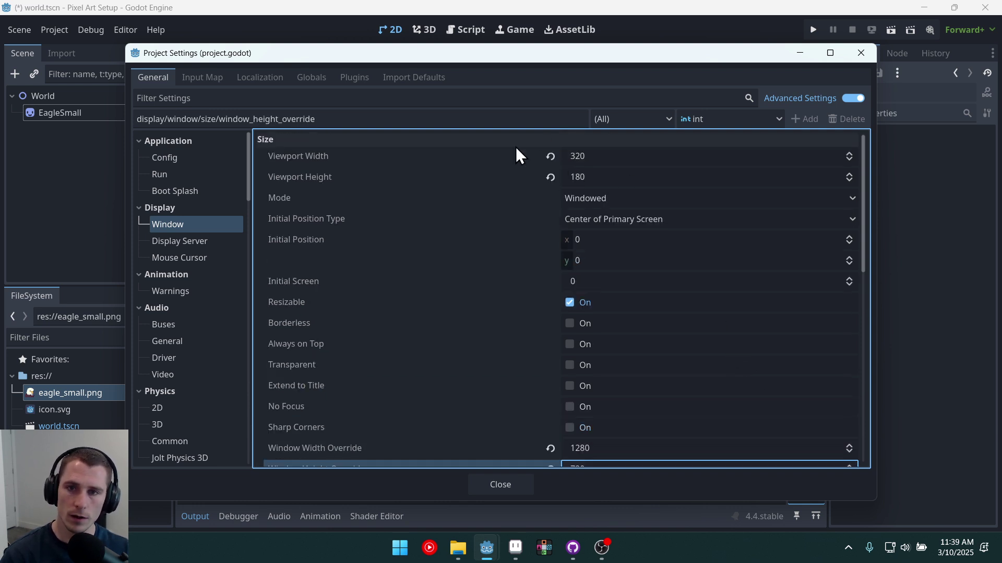
scroll(698, 284, "down", 3)
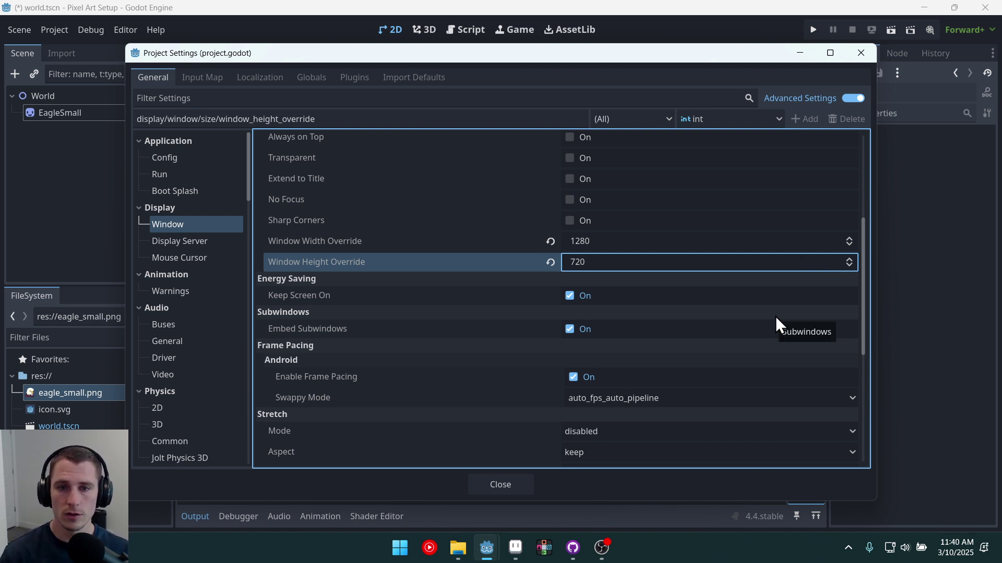
scroll(725, 276, "up", 3)
scroll(728, 284, "up", 4)
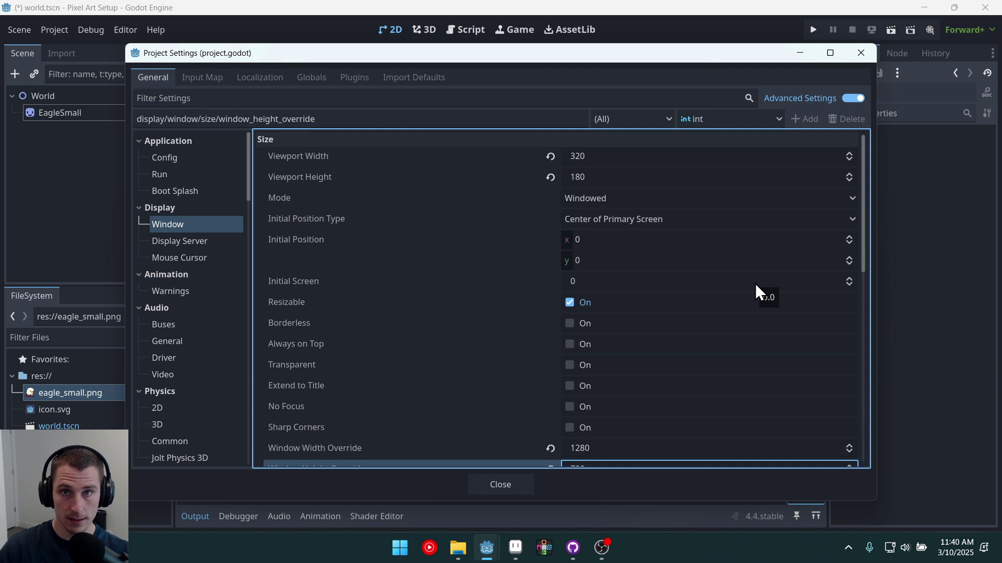
scroll(750, 281, "down", 7)
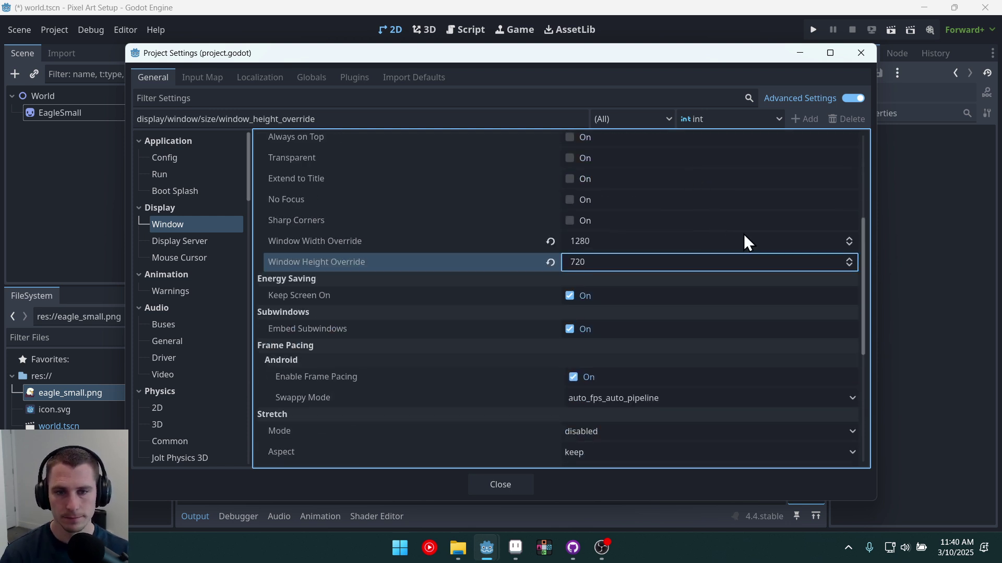
scroll(748, 242, "down", 2)
Set the stretch mode to canvas_items and run the game to check the scaled eagle.
left_click(593, 351)
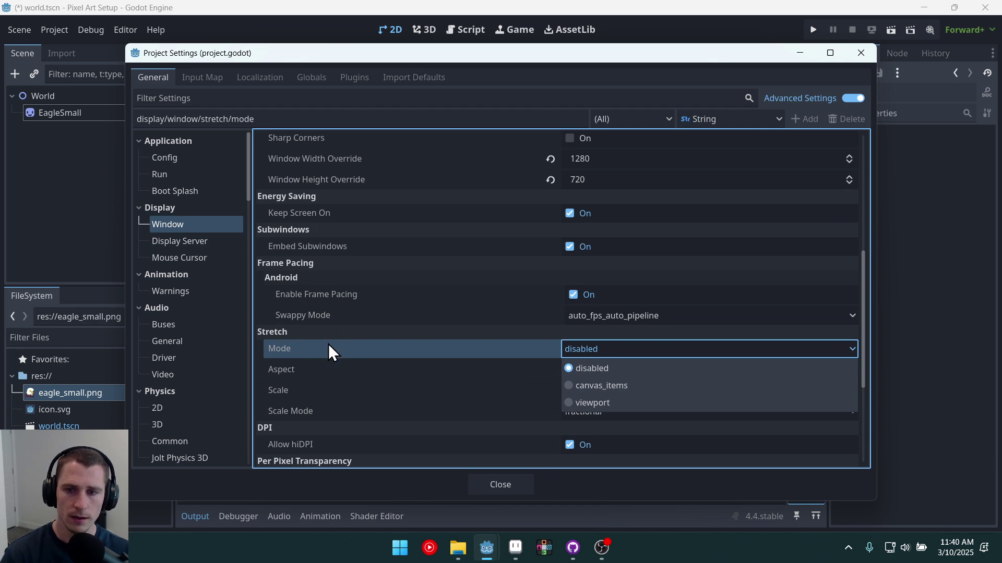
scroll(699, 302, "down", 1)
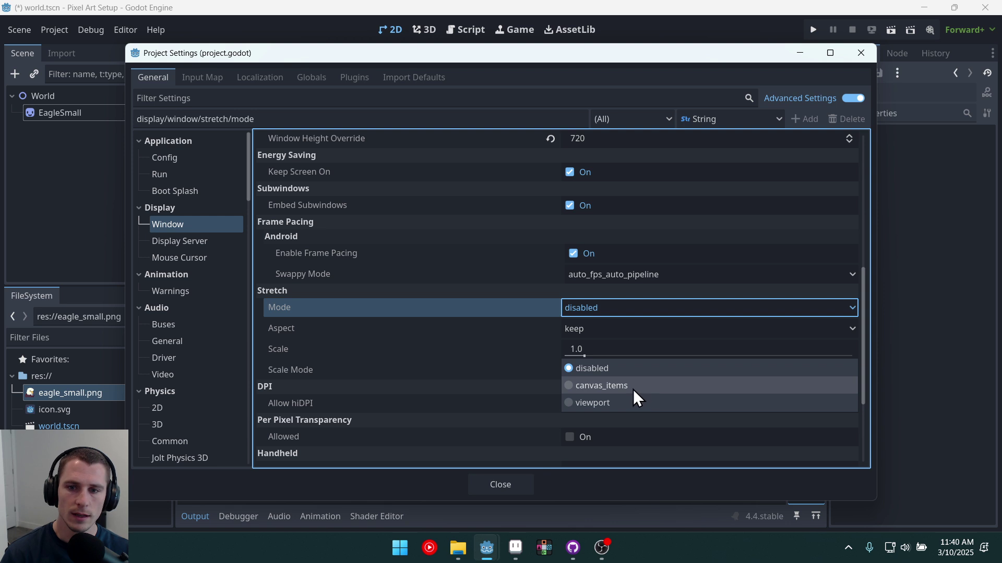
left_click(633, 389)
left_click(516, 483)
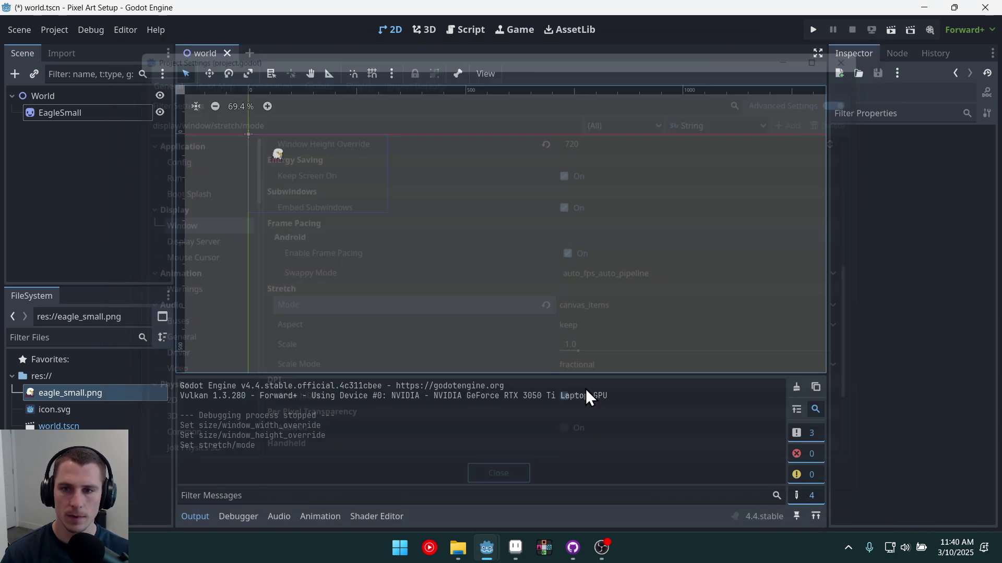
left_click(814, 29)
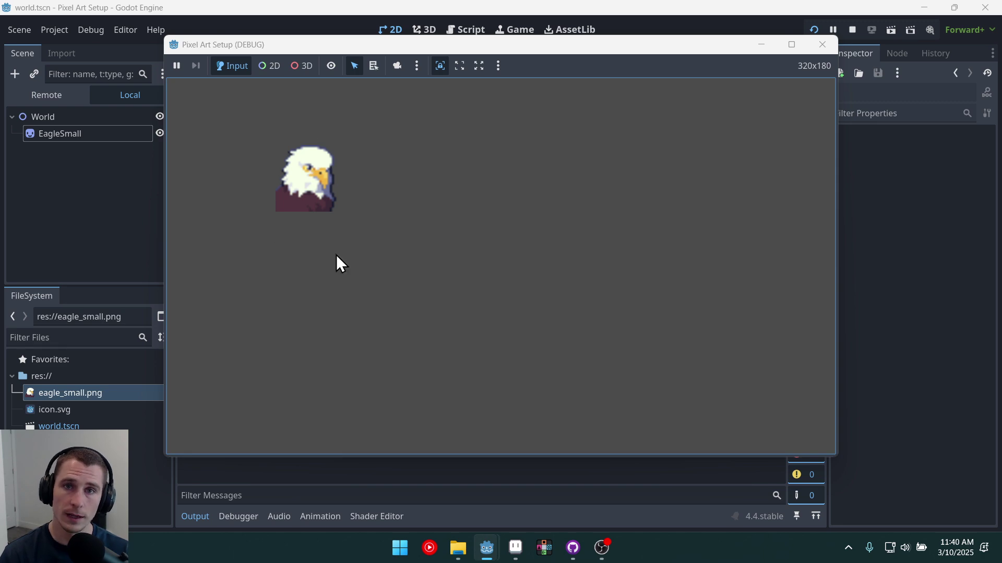
Close the game and set the default texture filter to Nearest in Project Settings.
left_click(822, 46)
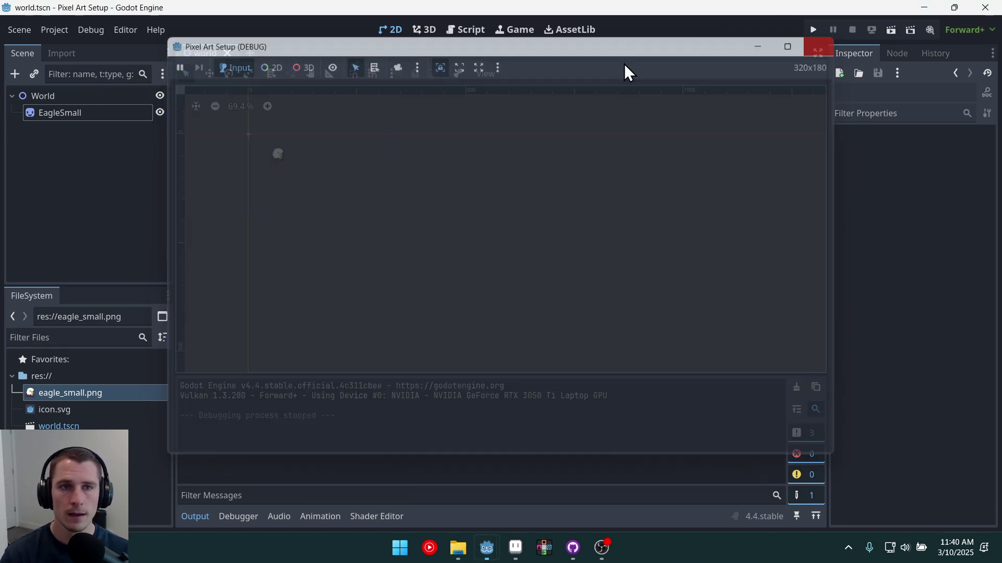
left_click(54, 30)
left_click(62, 49)
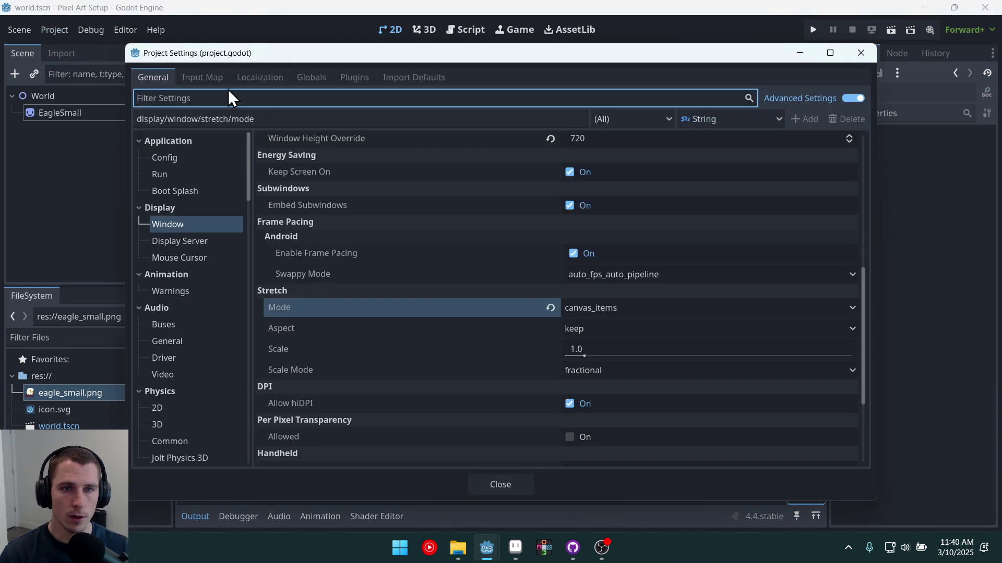
type("filter")
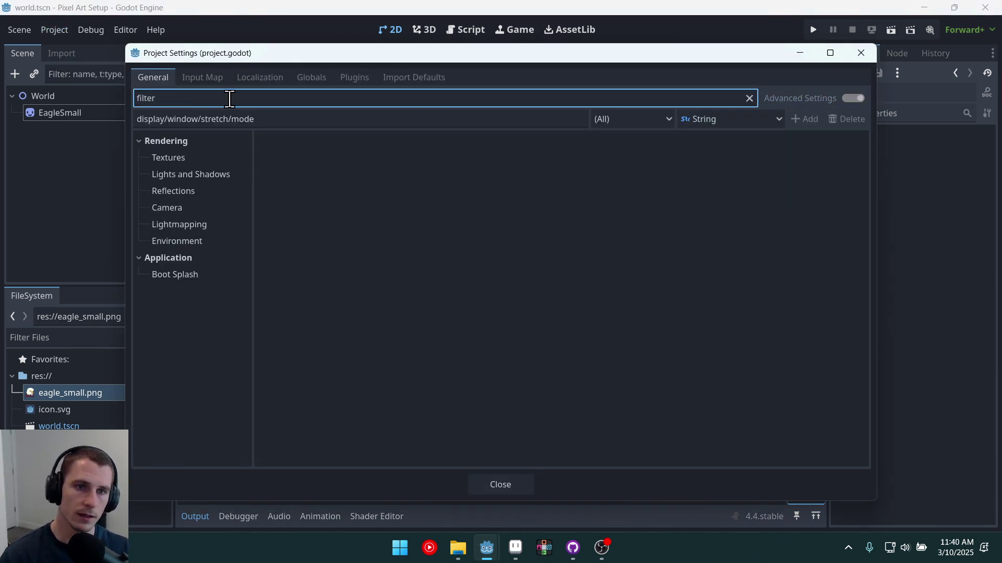
left_click(176, 161)
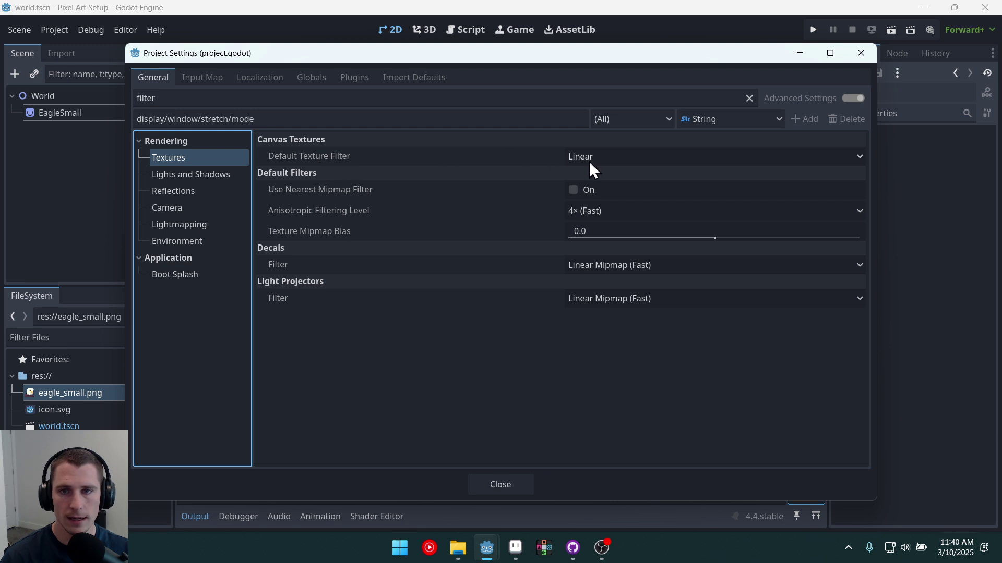
left_click(606, 158)
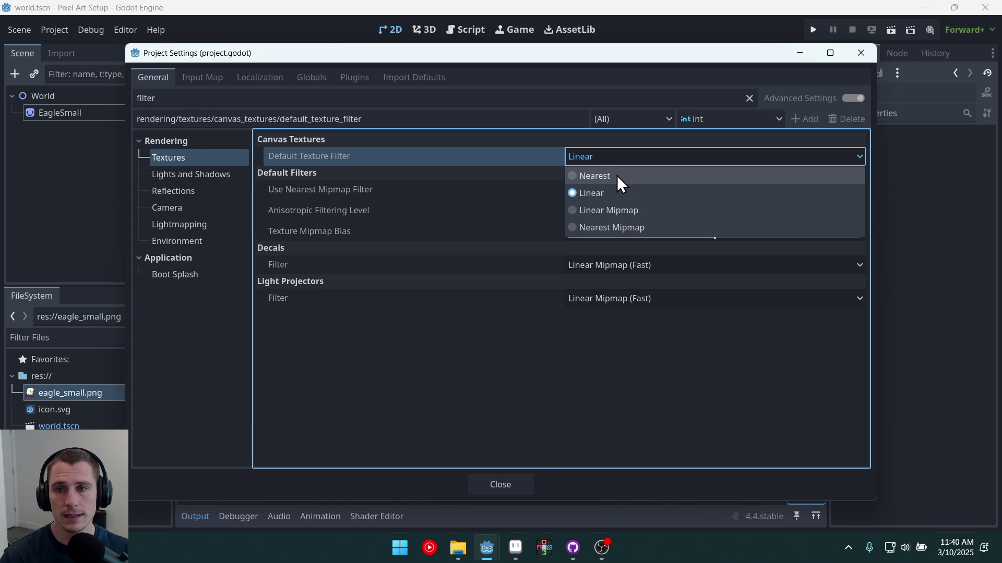
left_click(617, 176)
left_click(511, 490)
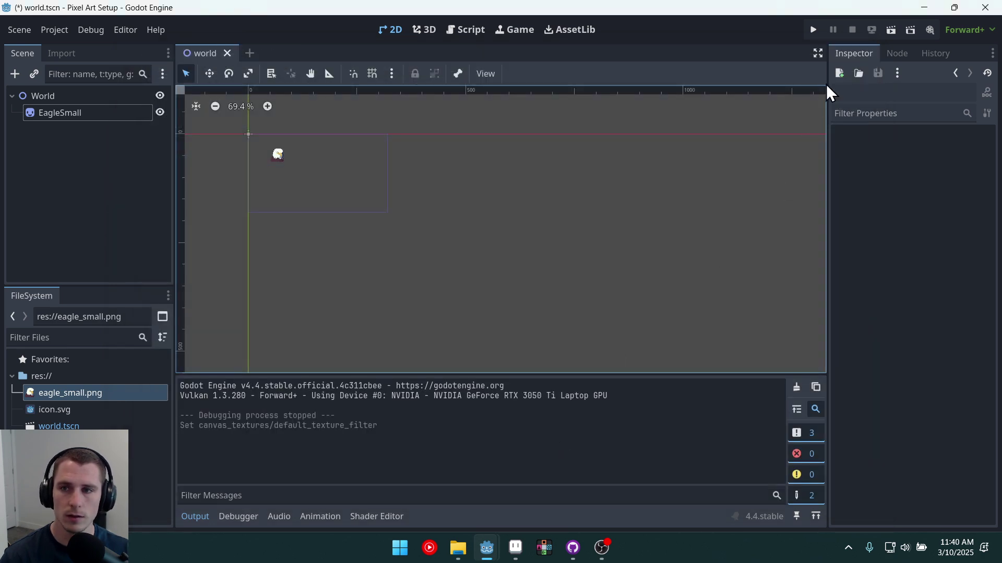
left_click(813, 32)
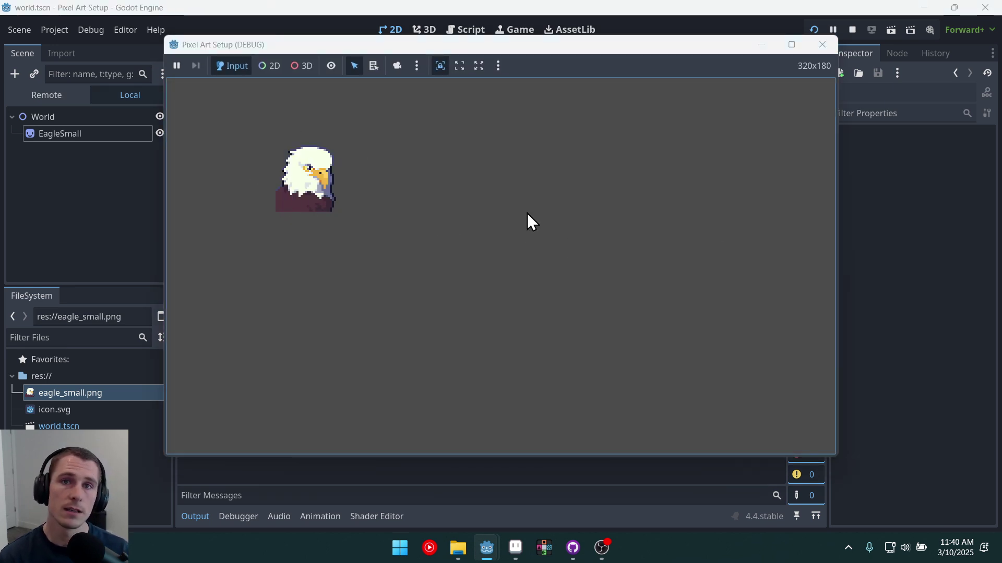
left_click(827, 49)
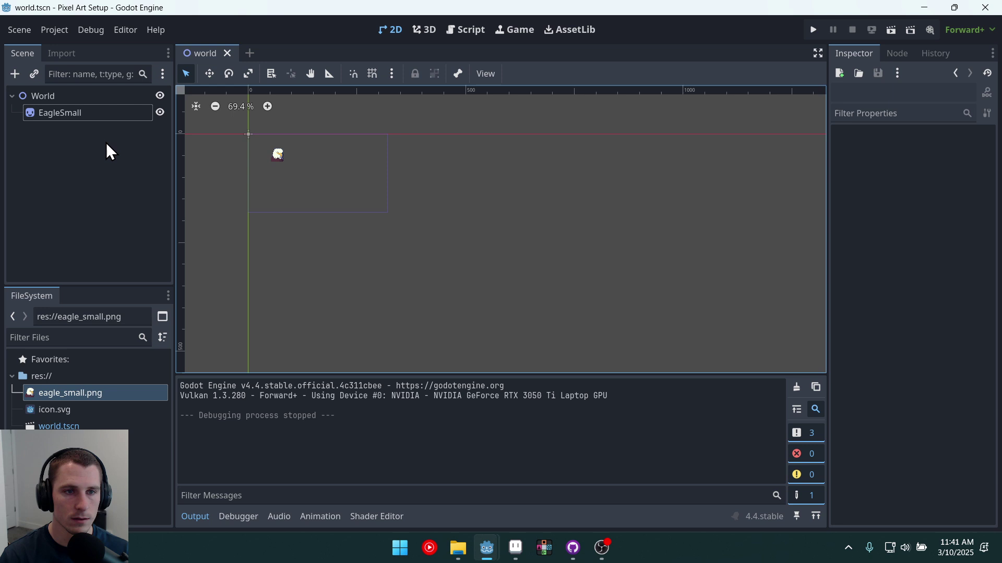
Duplicate EagleSmall as EagleSmall2, move it to (197, 68) and rotate it 30 degrees.
left_click(78, 125)
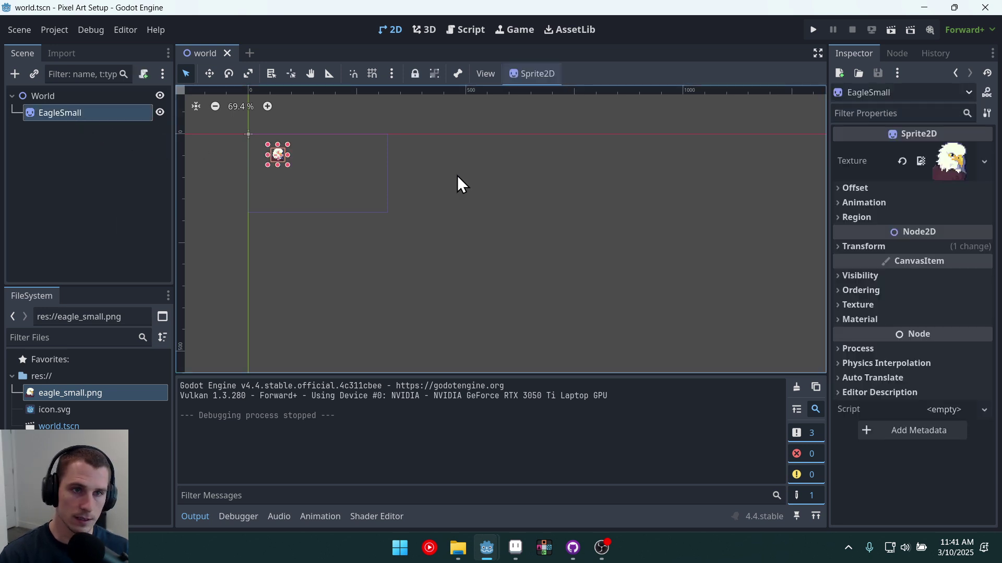
key("ctrl+d")
middle_click_drag(343, 177, 427, 204)
scroll(413, 199, "up", 4)
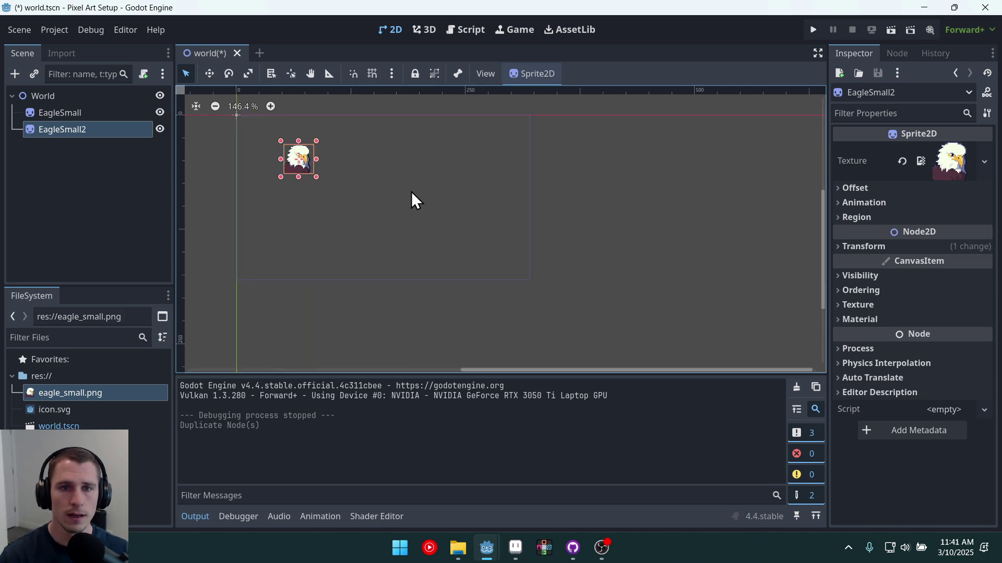
scroll(415, 200, "up", 1)
left_click_drag(293, 164, 424, 180)
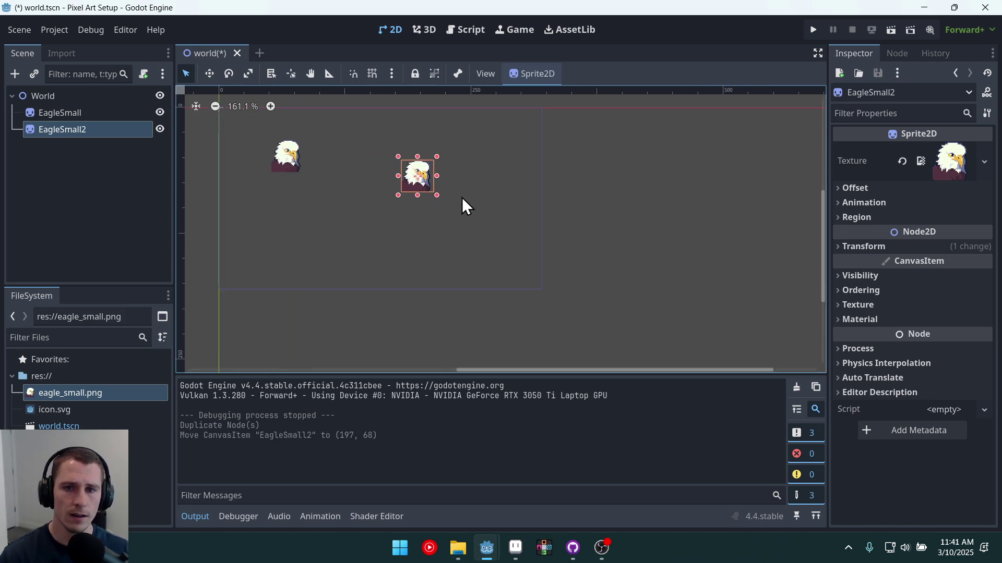
left_click_drag(486, 205, 455, 230, "ctrl")
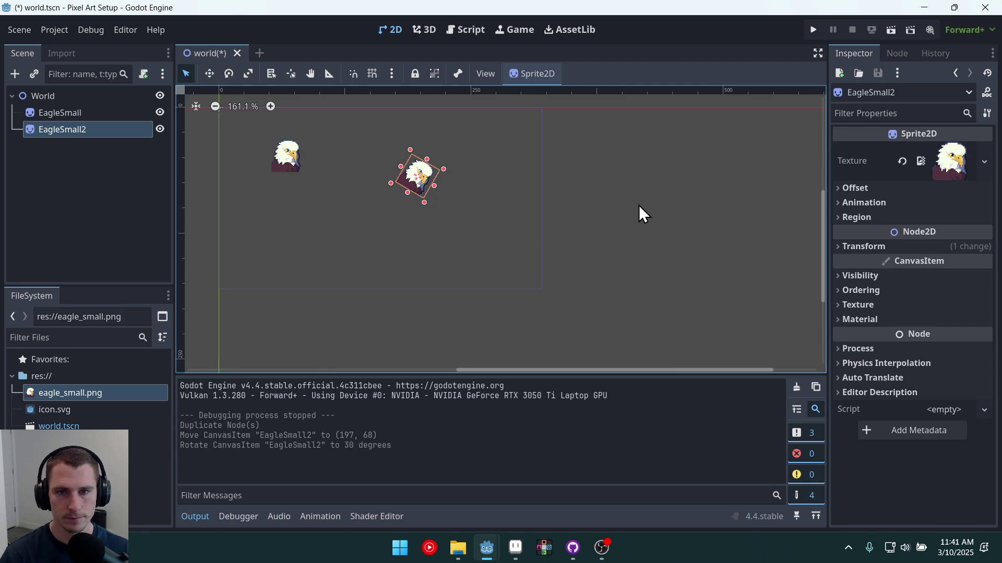
left_click(647, 207)
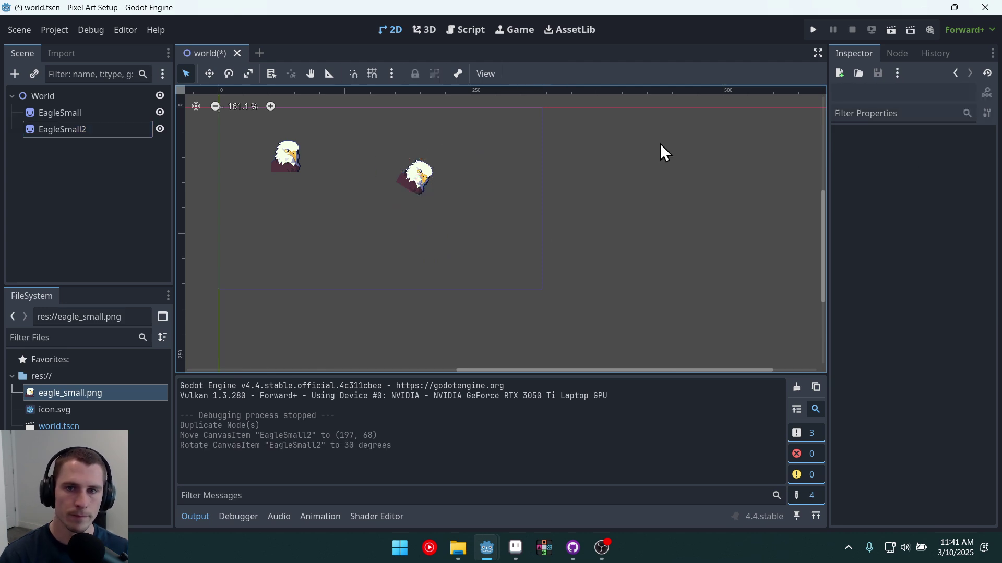
left_click(812, 32)
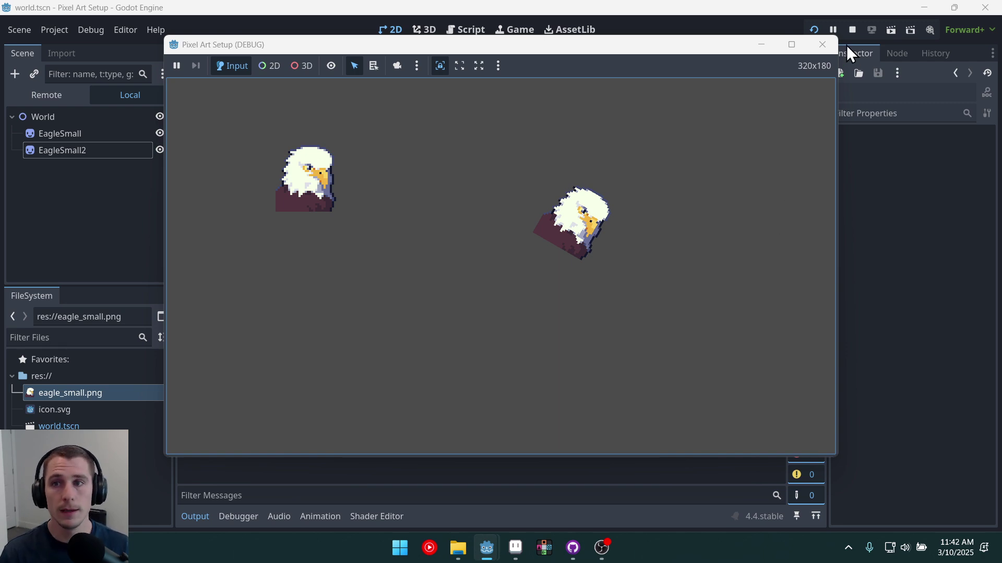
left_click(830, 48)
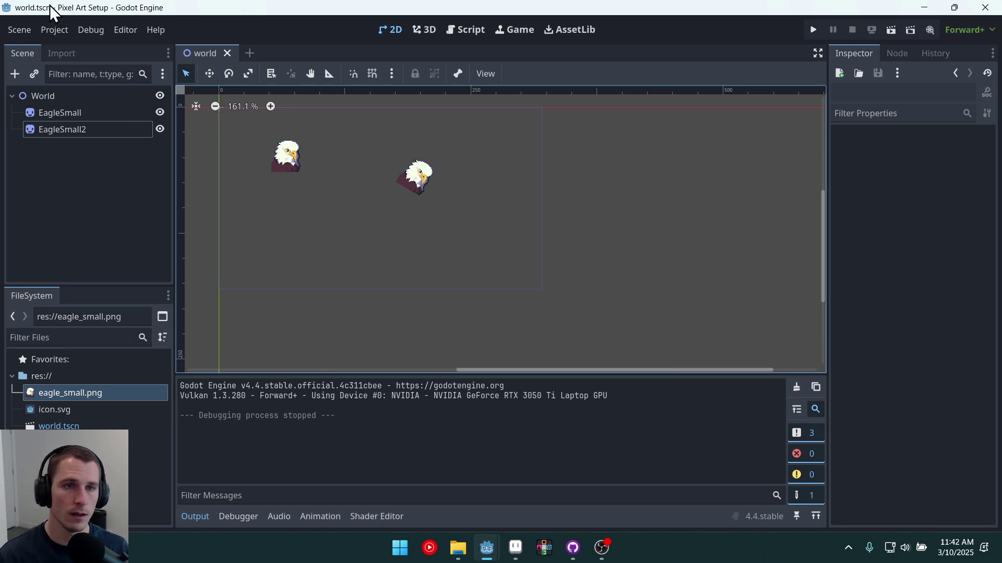
Change the Display > Window stretch mode from canvas_items to viewport in Project Settings.
left_click(54, 30)
left_click(62, 53)
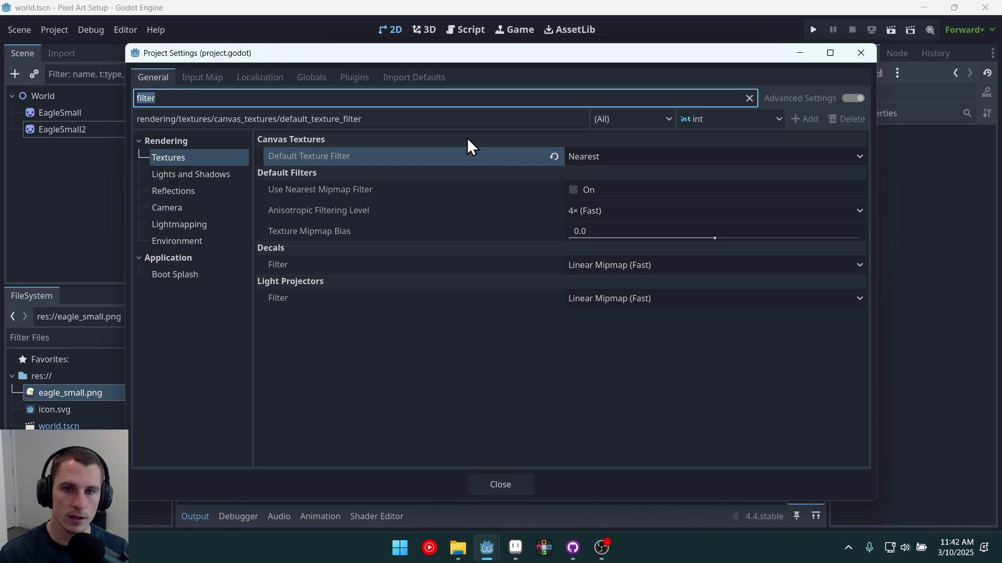
left_click(749, 98)
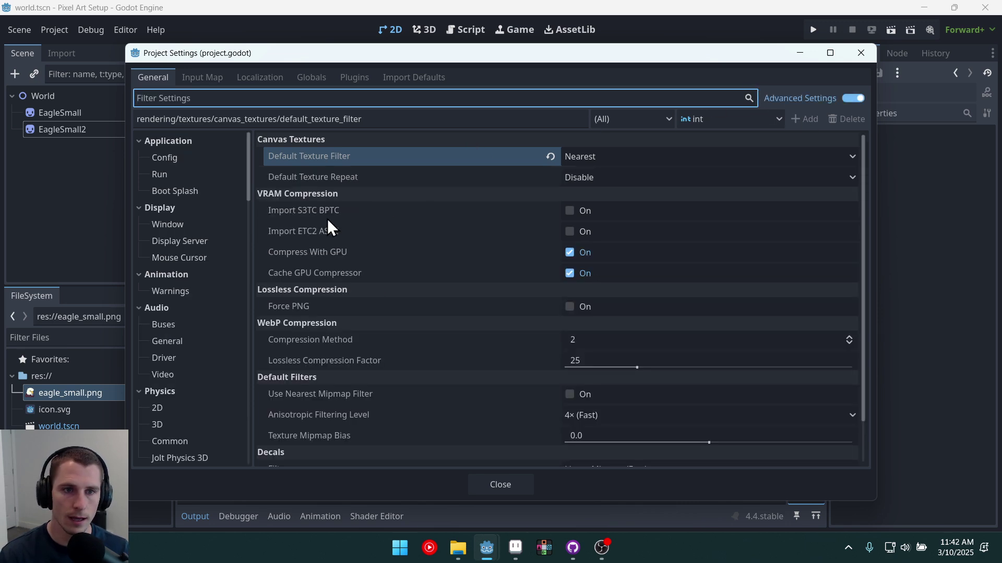
left_click(211, 226)
scroll(681, 258, "down", 5)
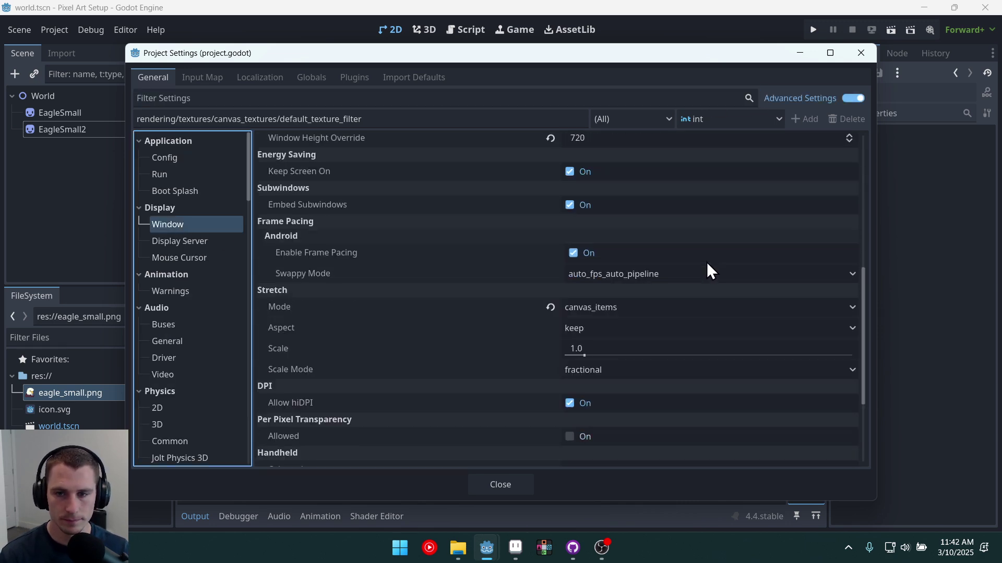
scroll(641, 287, "down", 2)
left_click(614, 229)
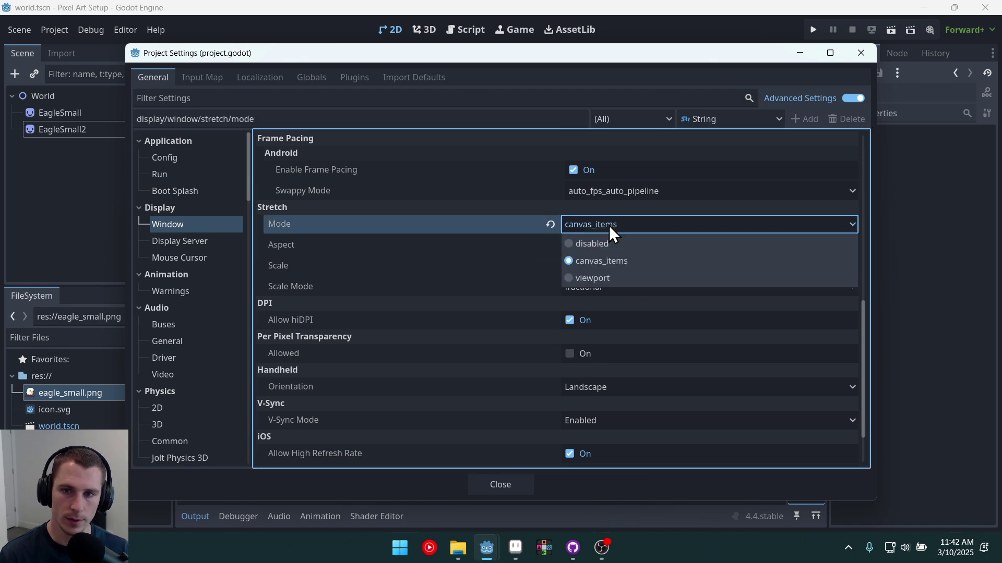
left_click(609, 280)
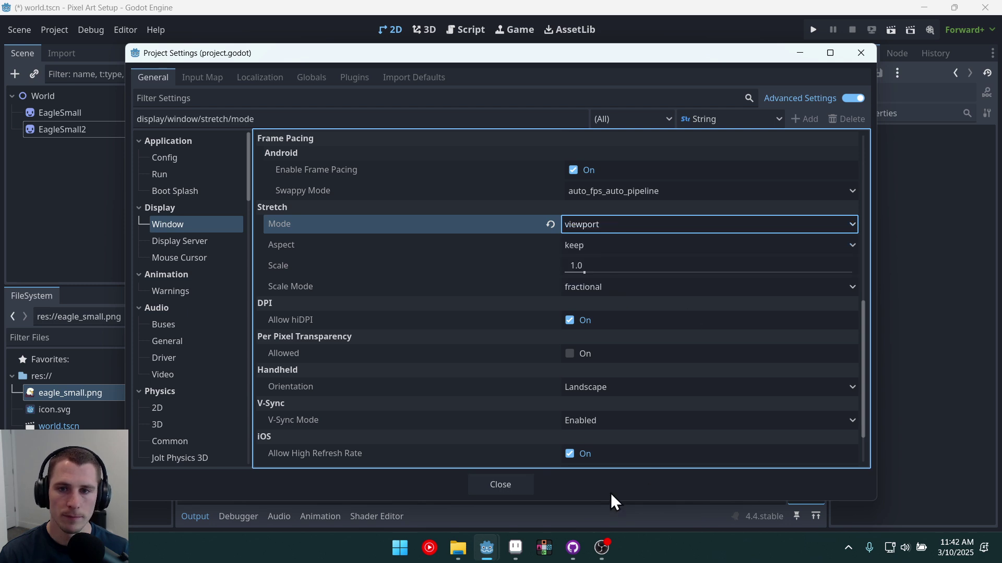
left_click(503, 487)
Run the project with viewport stretching to inspect the rotated eagle, then close the game window.
left_click(813, 29)
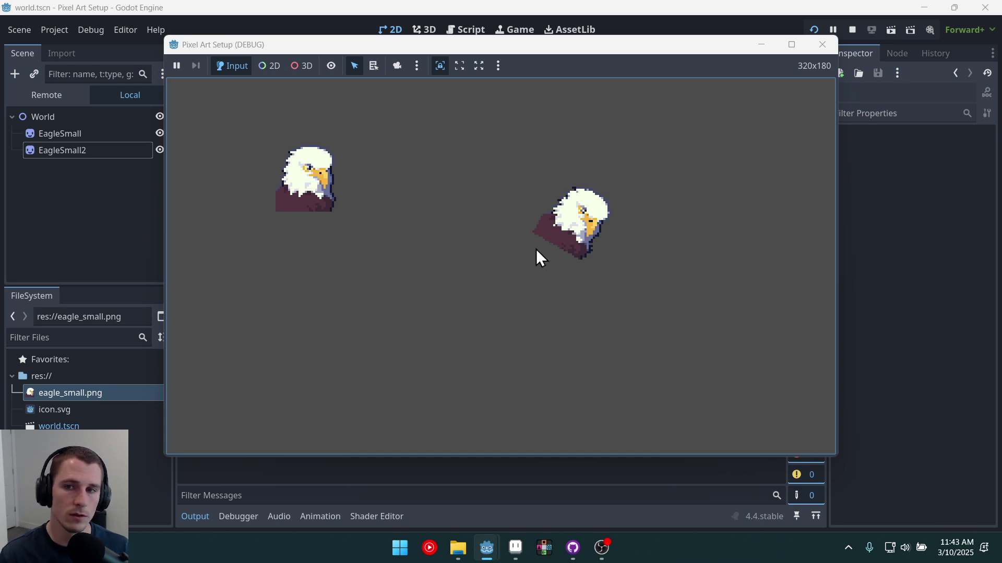
left_click(833, 46)
Set the window stretch mode back to canvas_items and run the project to compare the eagles.
left_click(58, 30)
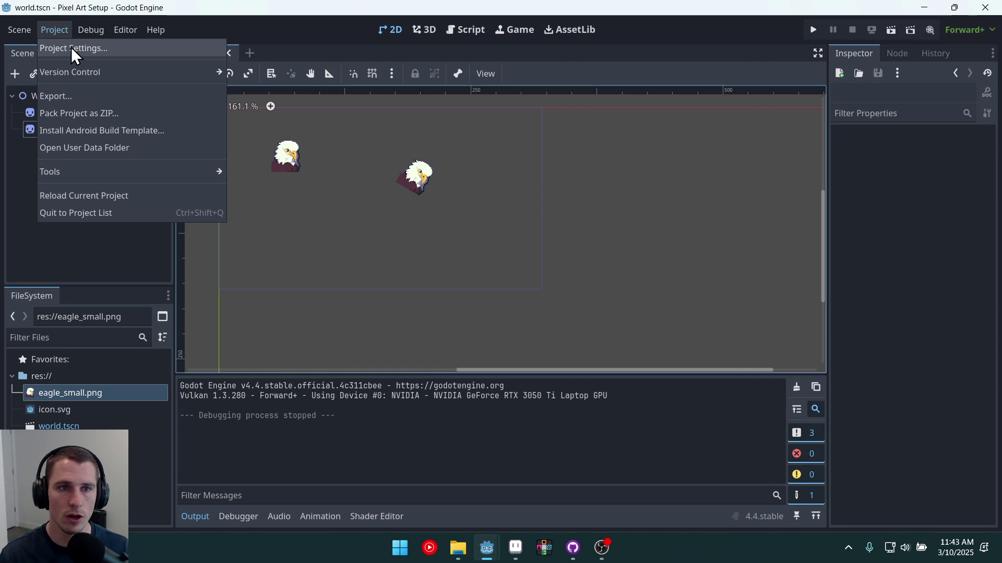
left_click(78, 48)
left_click(599, 224)
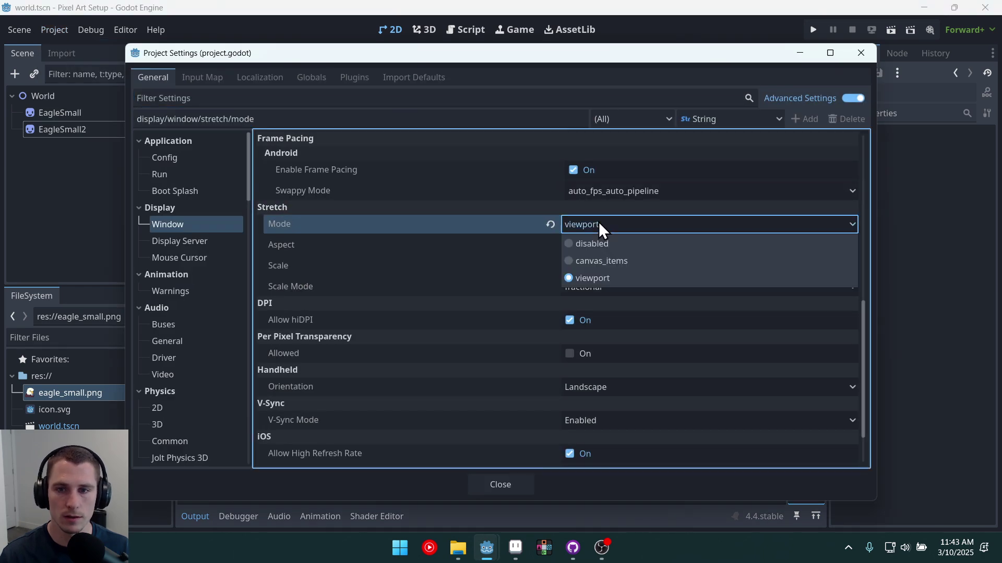
left_click(610, 261)
left_click(510, 490)
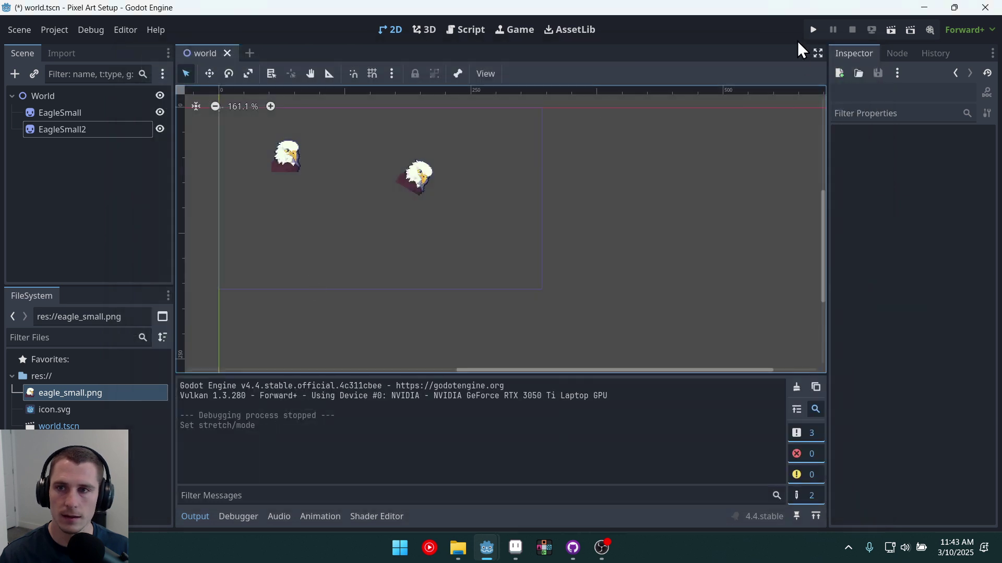
left_click(813, 30)
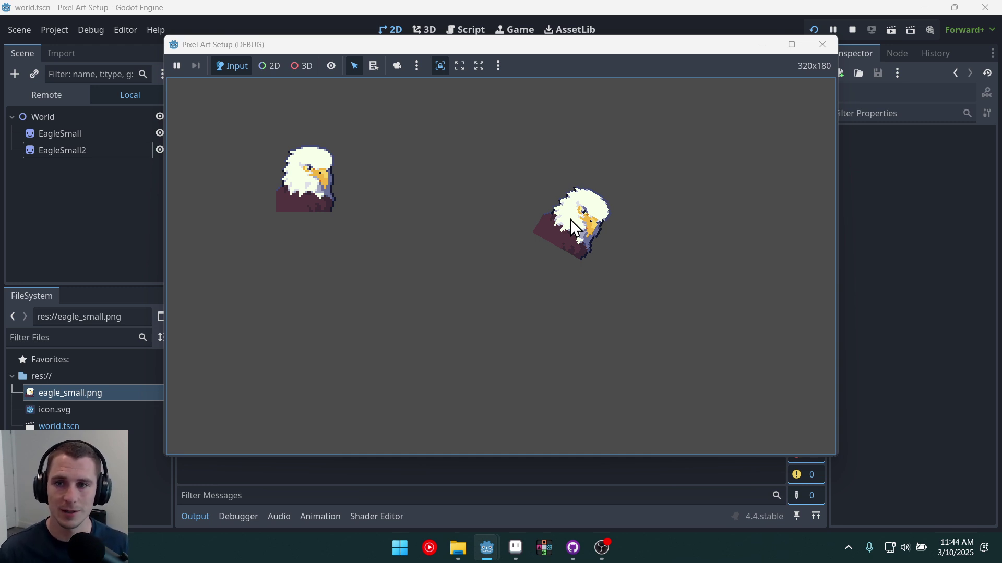
left_click(820, 44)
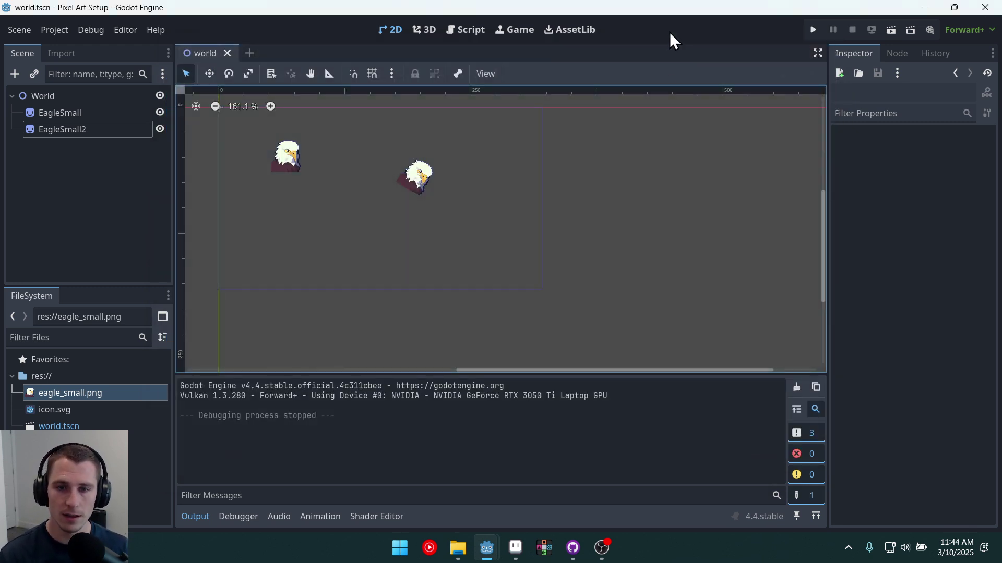